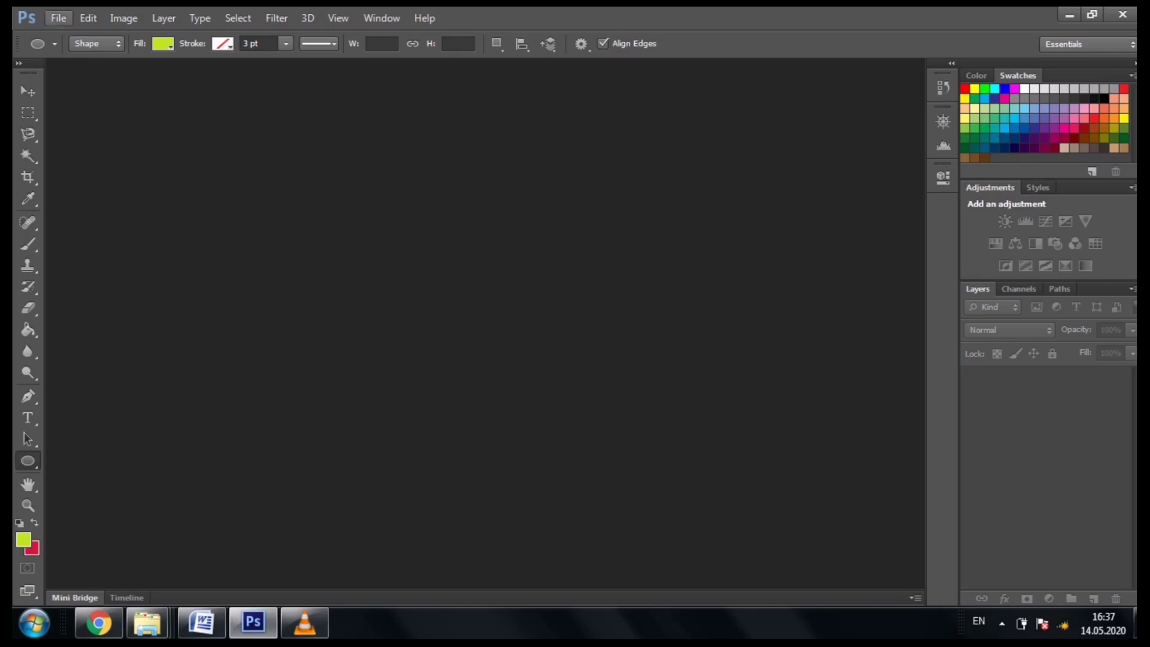
Open Tulips.jpg from the Sample Pictures folder, so it shows at 66.7%
left_click(58, 18)
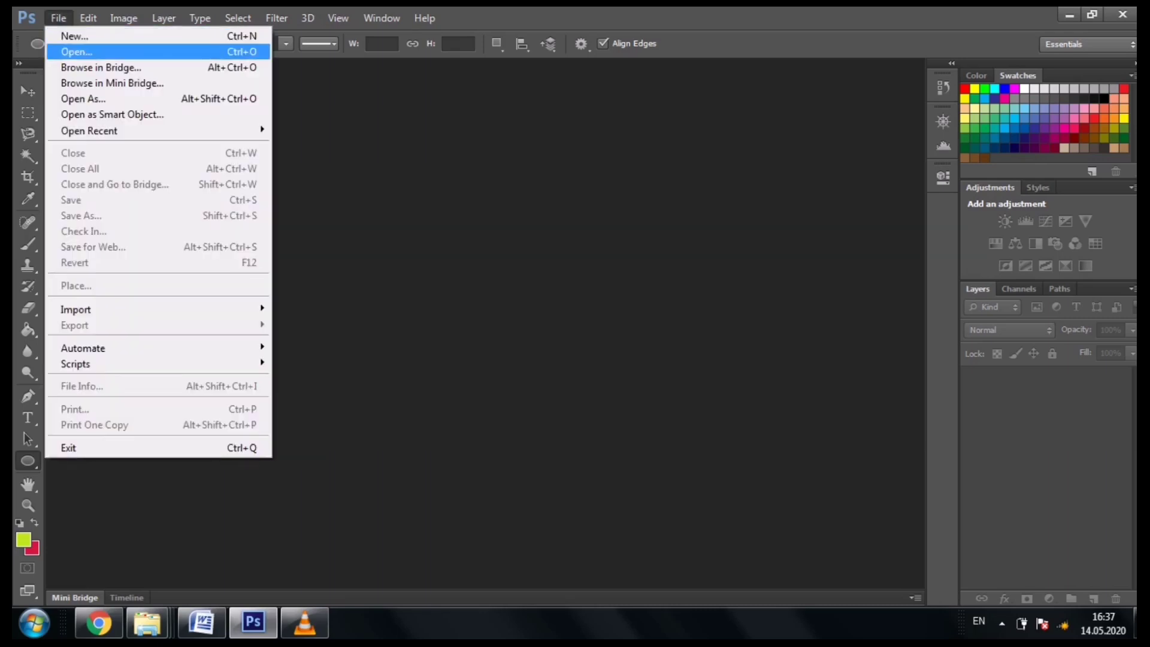
left_click(77, 51)
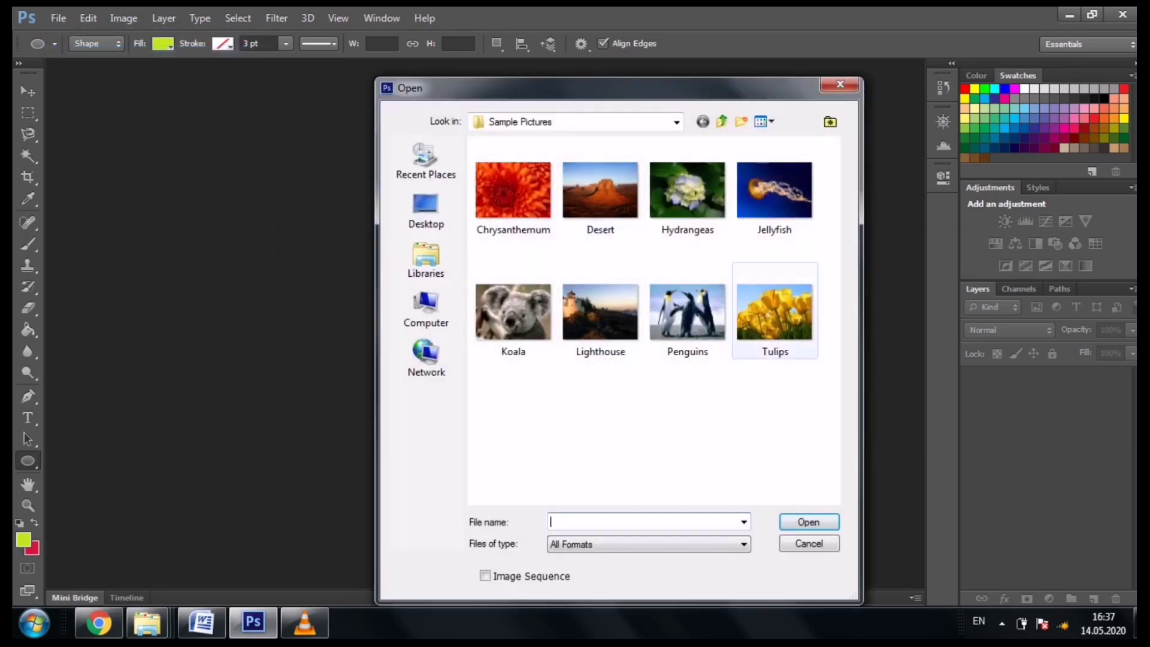
double_click(774, 311)
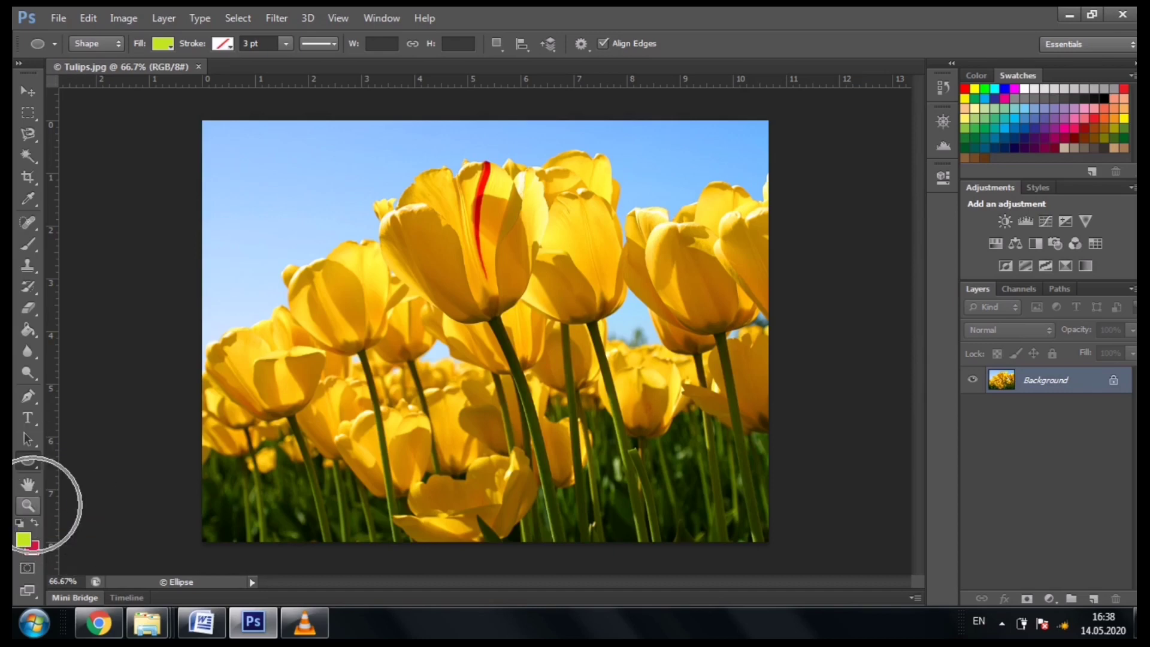
With the Zoom tool, magnify the photo step by step to 1600% until pixels form a grid
left_click(28, 505)
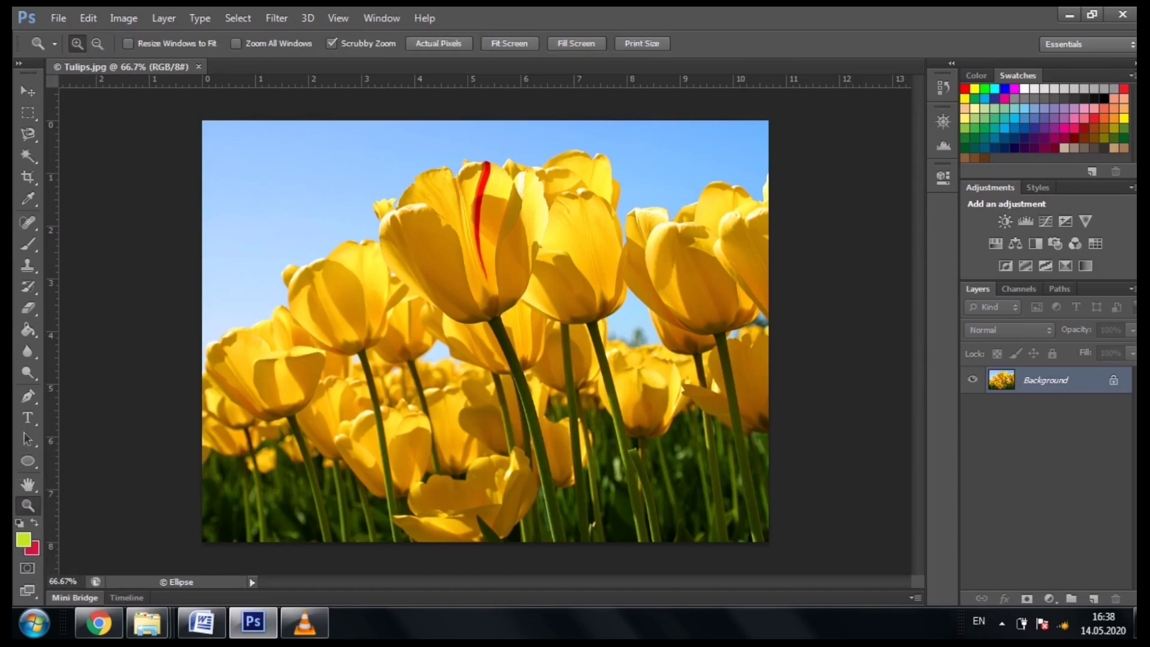
key("ctrl+plus")
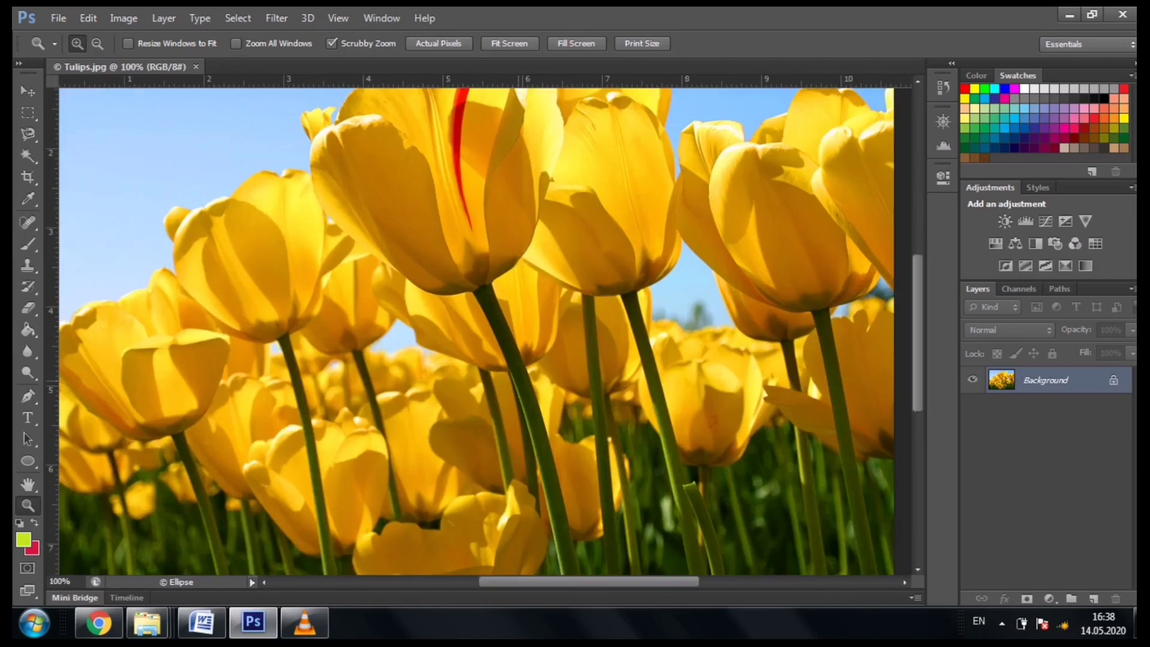
key("ctrl+plus")
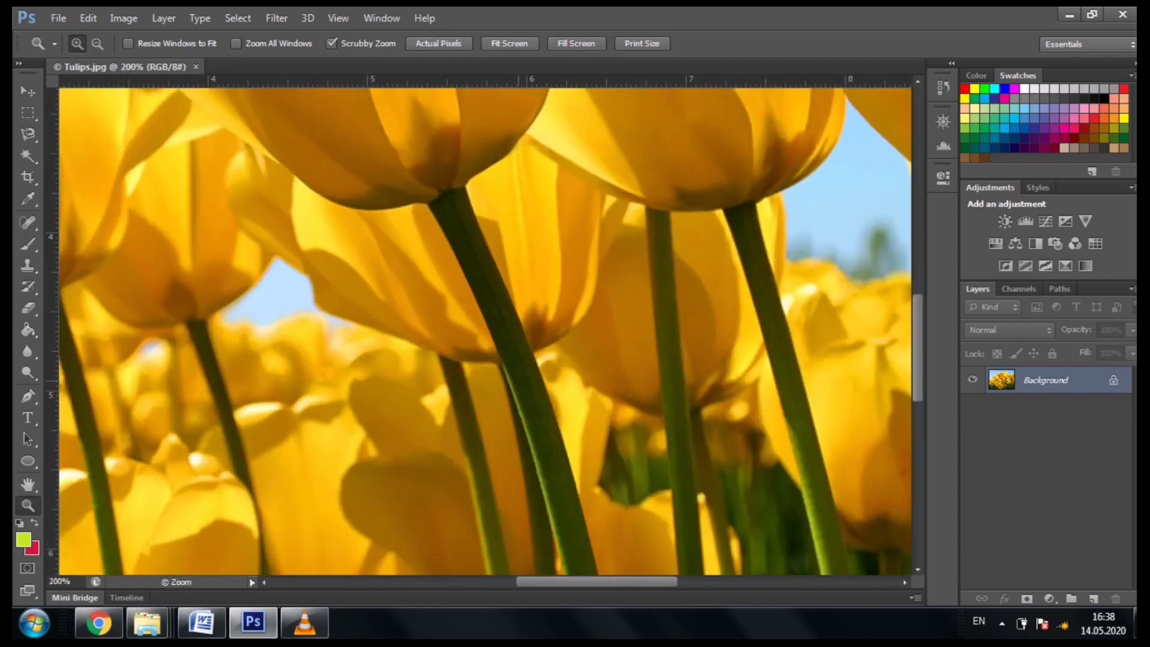
key("ctrl+plus")
key("ctrl+plus")
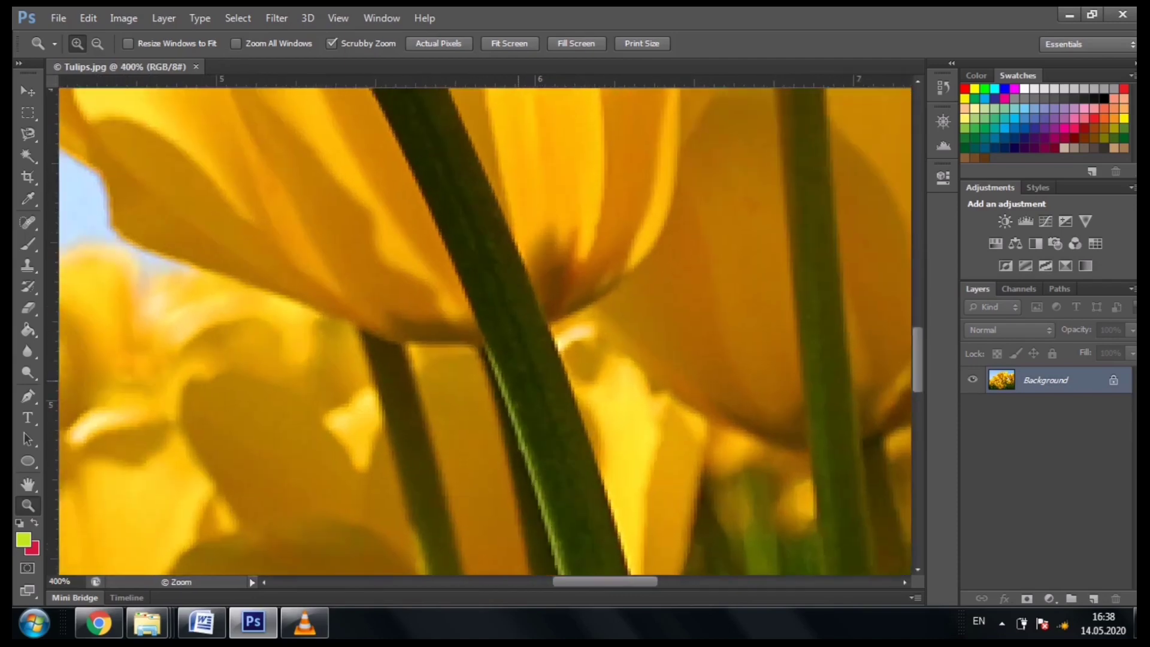
key("ctrl+plus")
key("ctrl+plus")
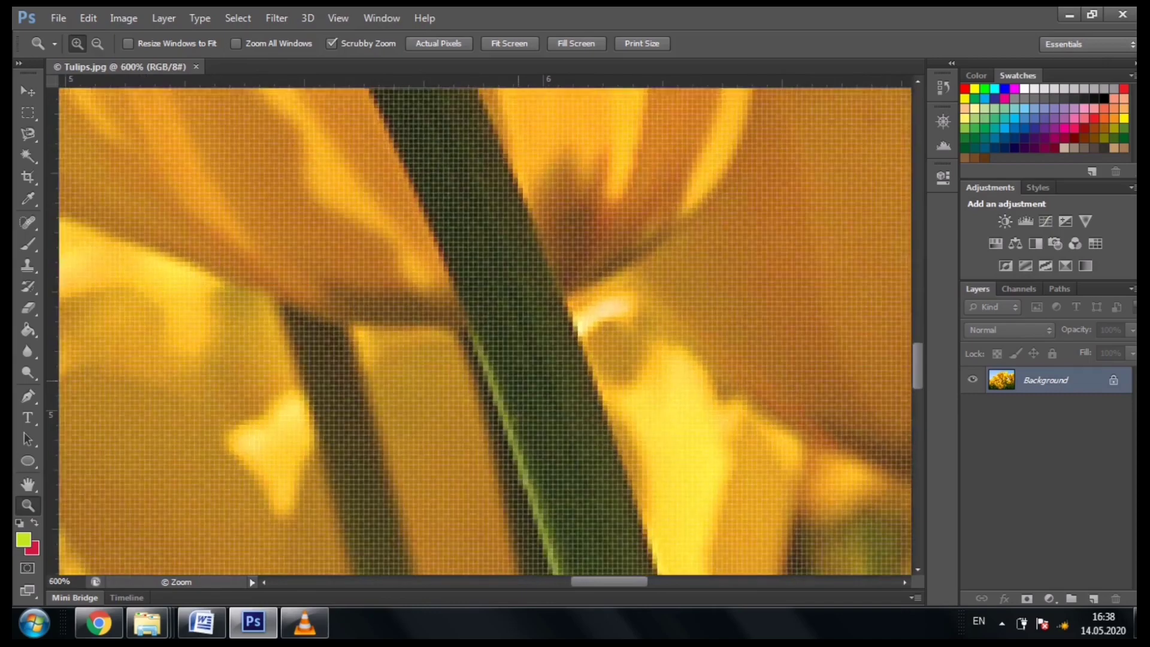
key("ctrl+plus")
key("ctrl+plus")
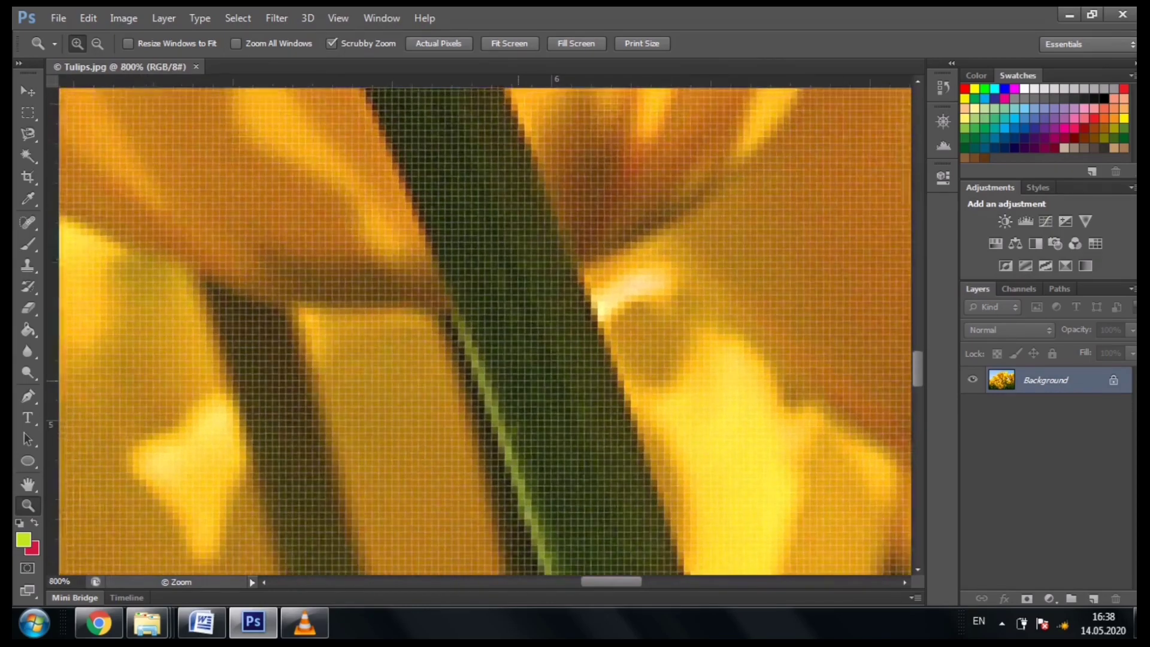
key("ctrl+plus")
key("ctrl+plus")
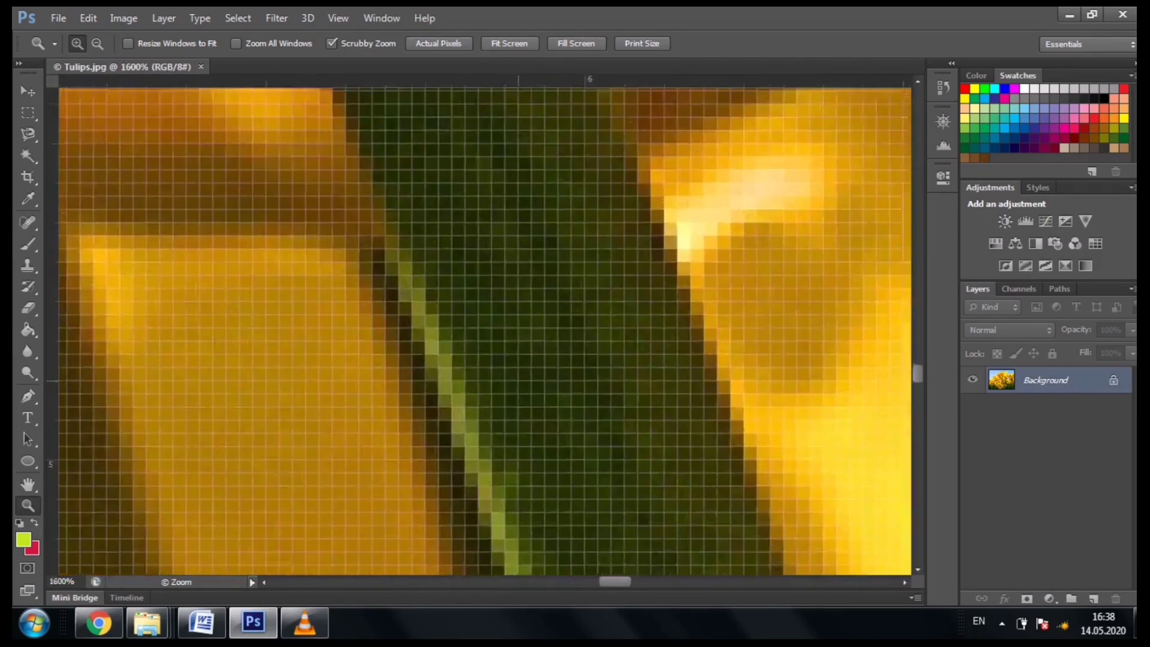
key("ctrl+plus")
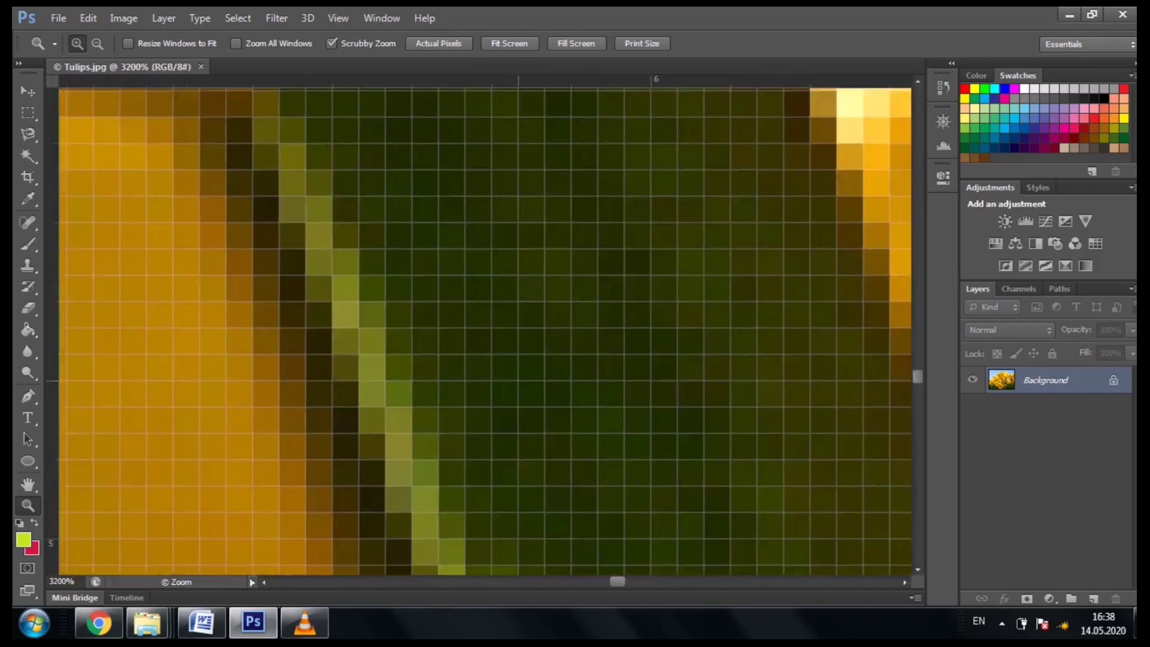
Scroll the magnified view down and back up to inspect the pixel grid
scroll(485, 329, "down", 1)
scroll(485, 329, "down", 1)
scroll(485, 330, "down", 2)
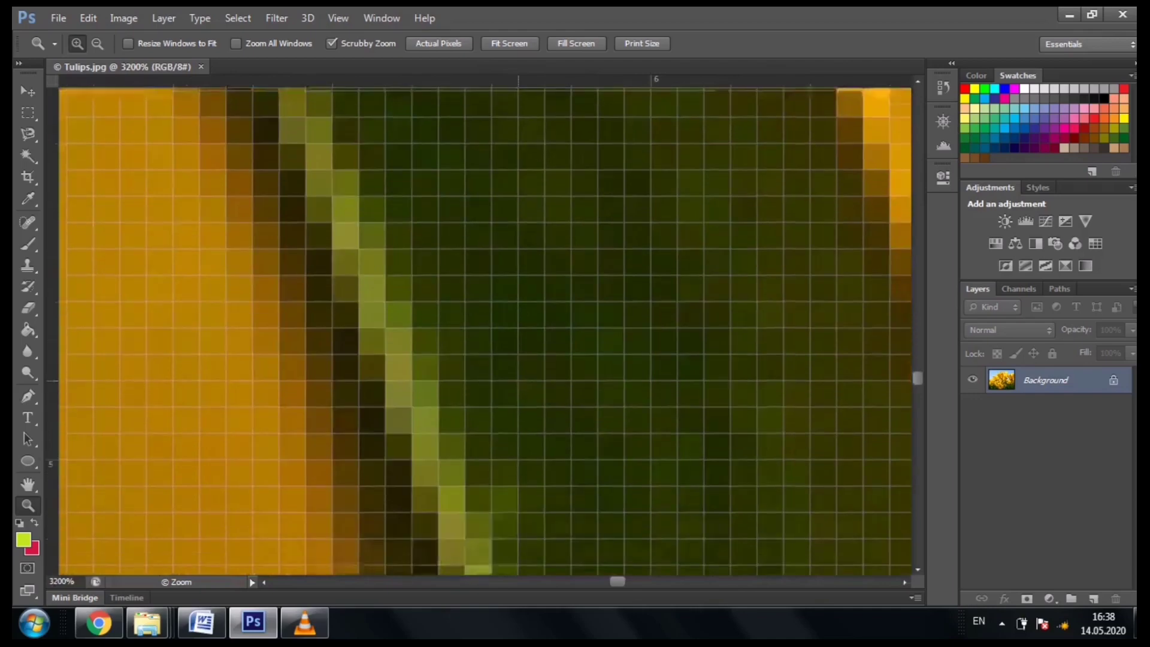
scroll(485, 329, "down", 2)
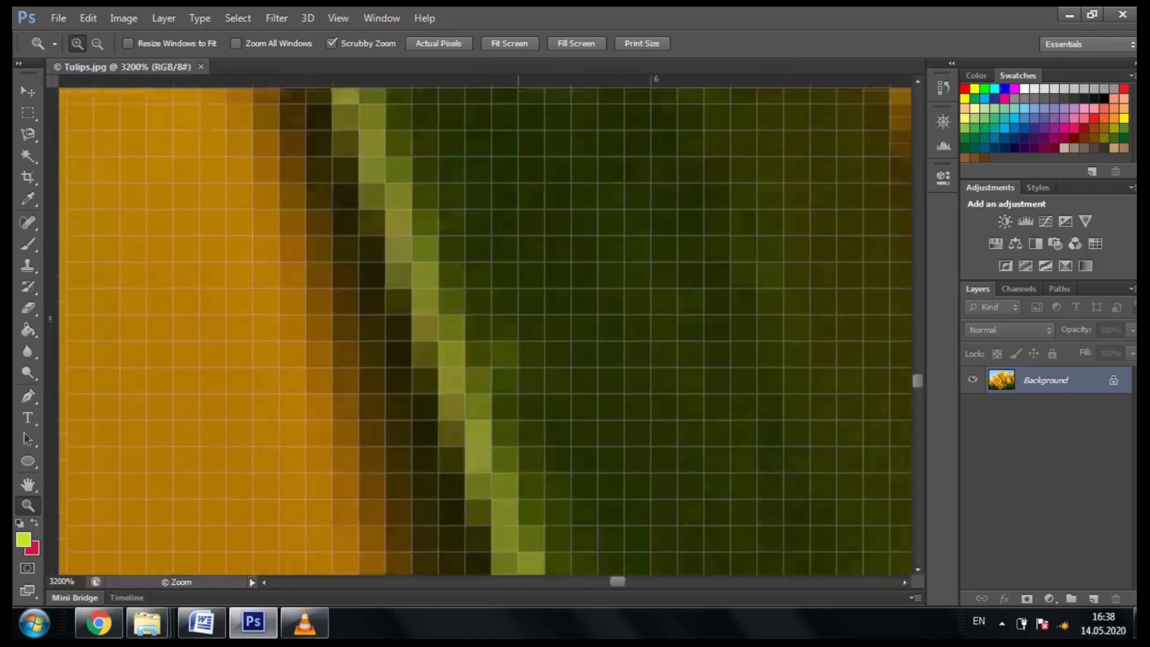
scroll(485, 329, "up", 1)
scroll(485, 329, "up", 2)
scroll(485, 330, "up", 2)
scroll(485, 330, "up", 2)
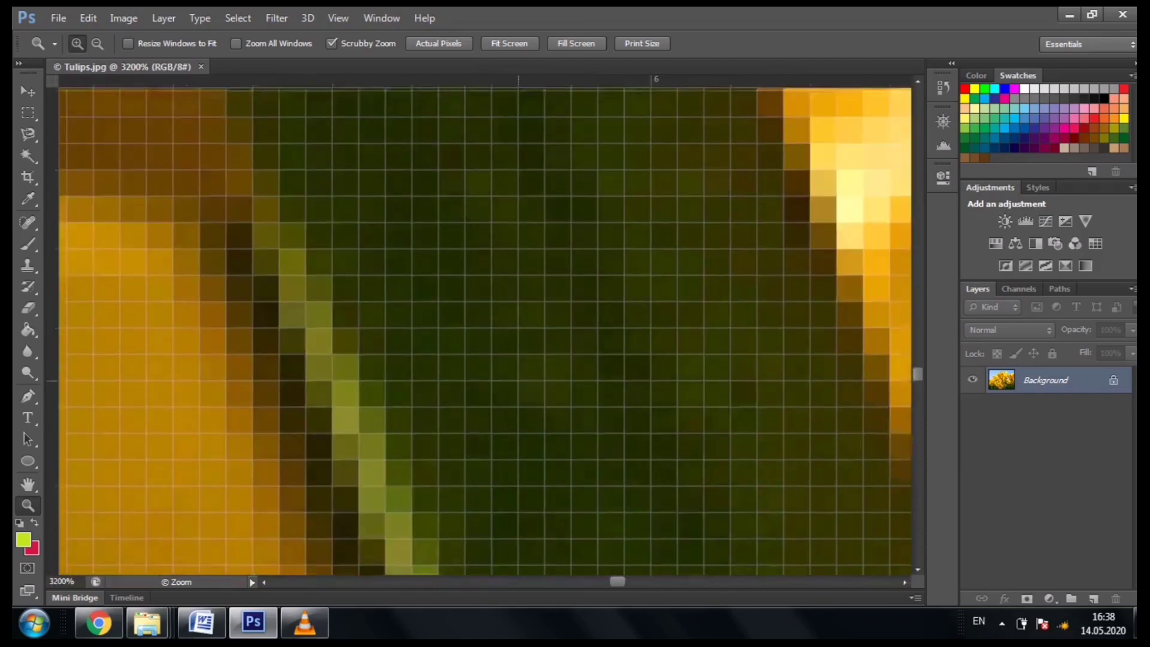
scroll(485, 329, "up", 2)
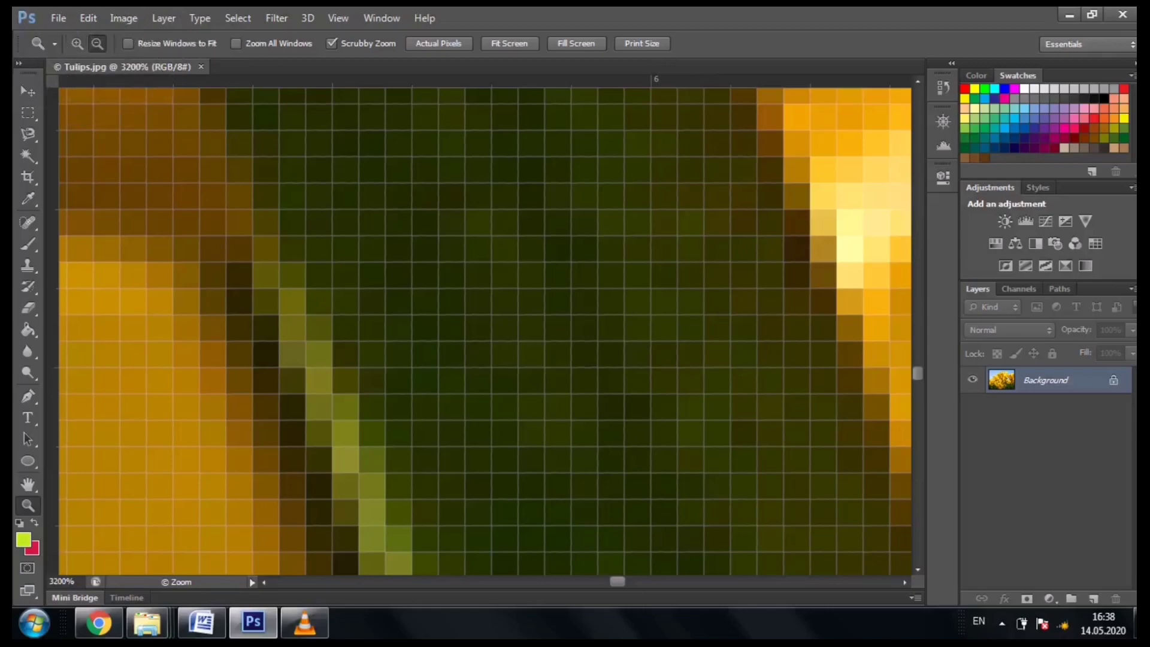
Alt-click with the Zoom tool to zoom out step by step to 50%, showing the whole photo
left_click(405, 305)
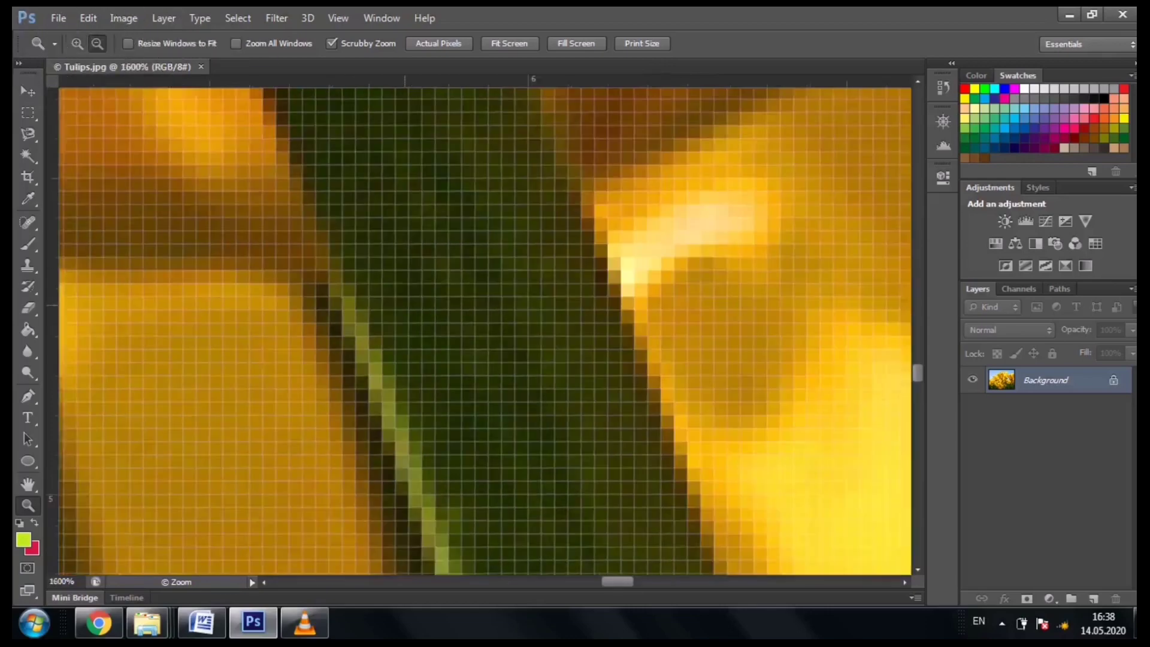
left_click(403, 300)
left_click(405, 306)
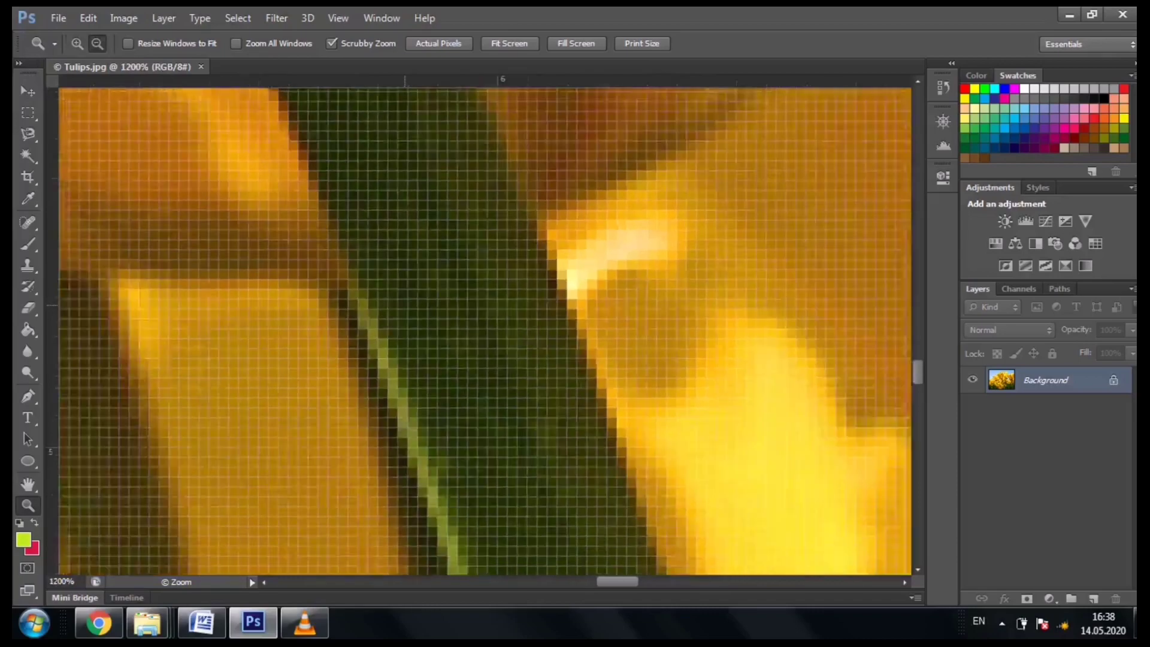
left_click(405, 306)
left_click(405, 305)
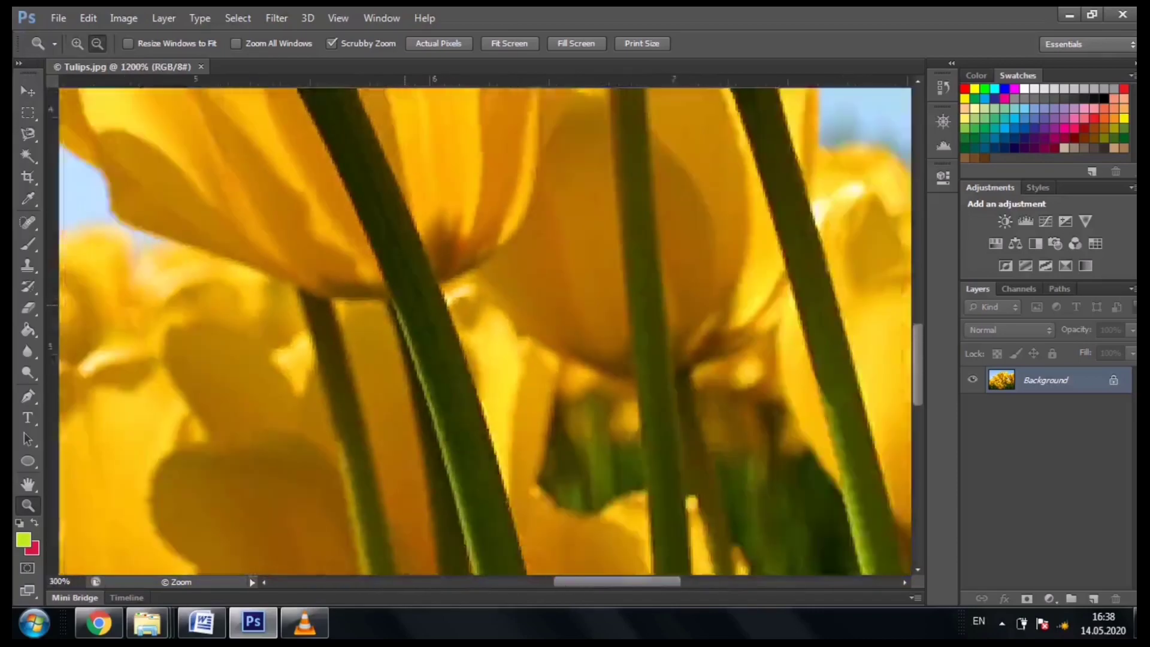
left_click(405, 305)
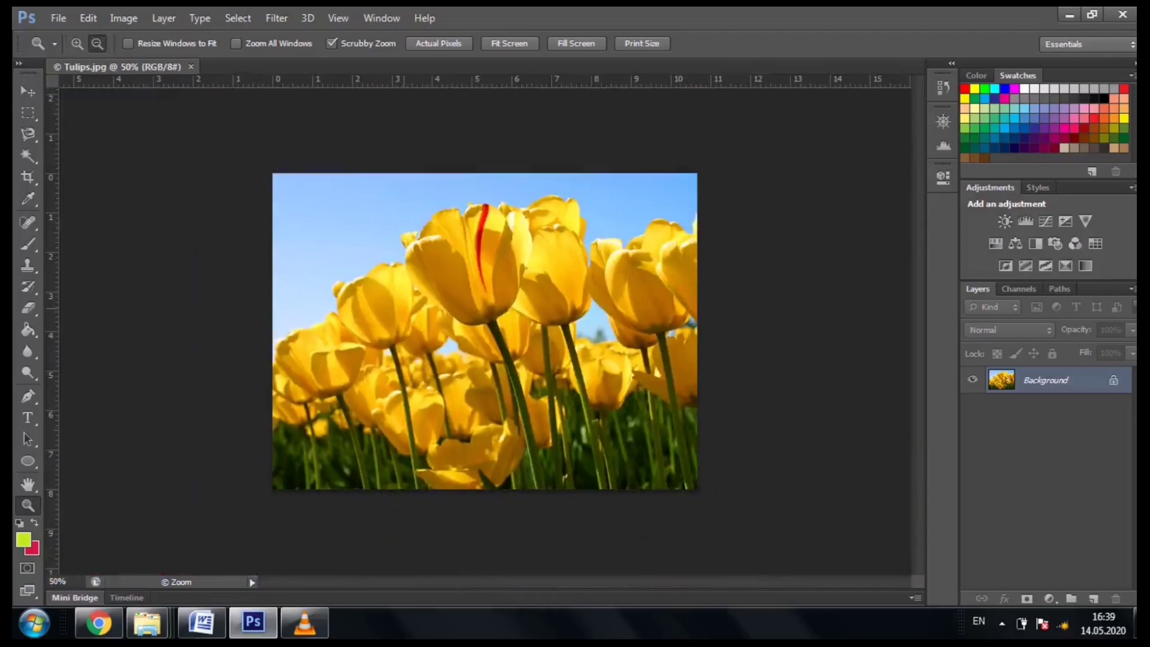
Zoom in to 200% with Ctrl++, then back out to 50% with Ctrl+-
key("ctrl+plus")
key("ctrl+plus")
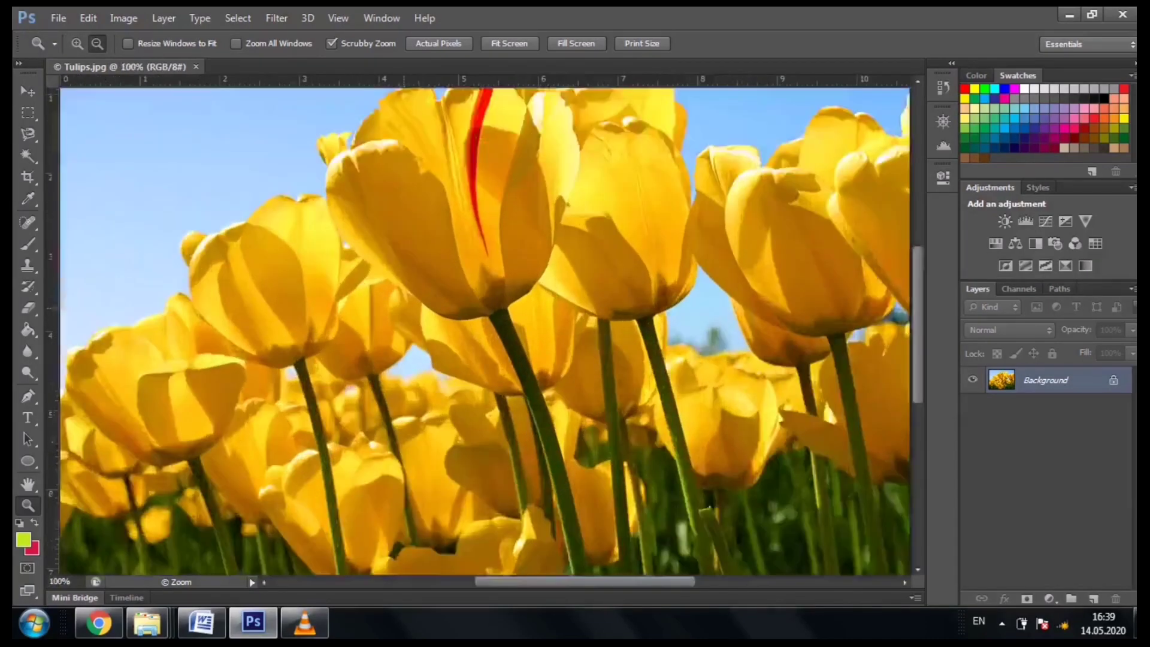
key("ctrl+plus")
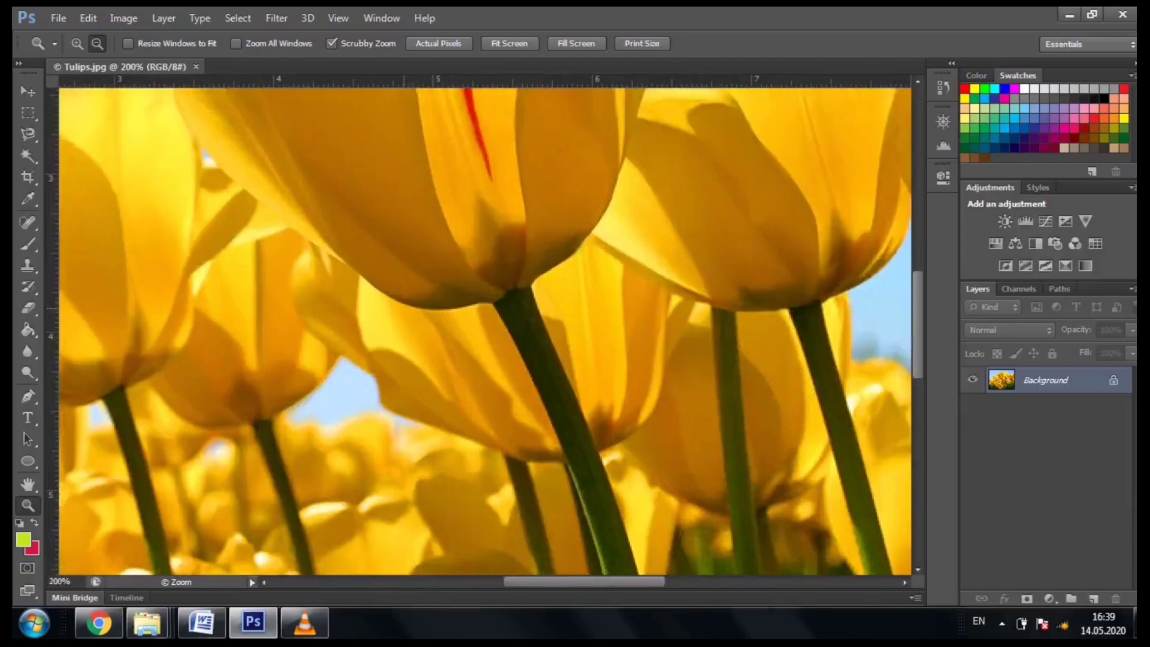
key("ctrl+minus")
key("ctrl+minus")
key("ctrl+minus")
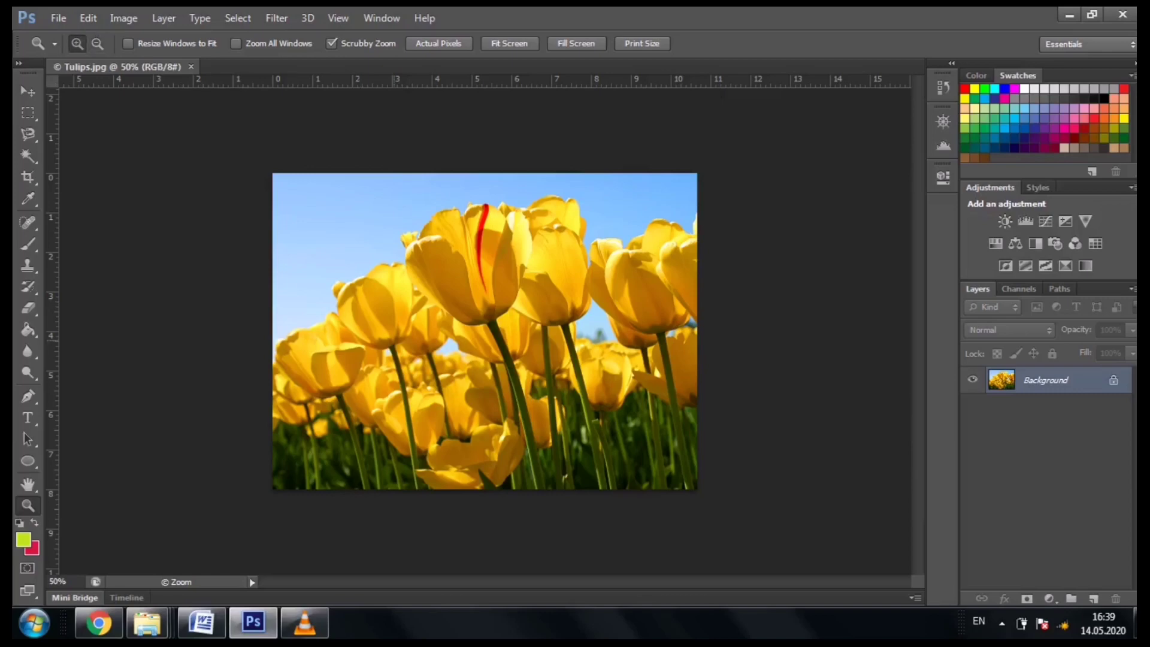
left_click(77, 43)
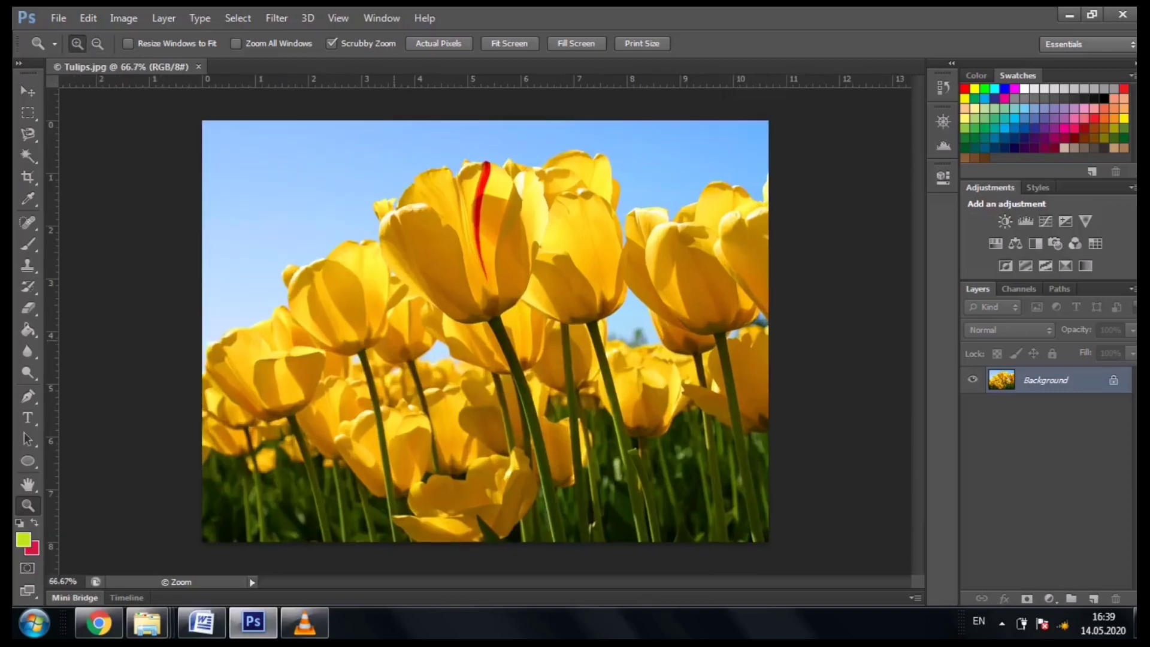
left_click_drag(466, 426, 521, 425)
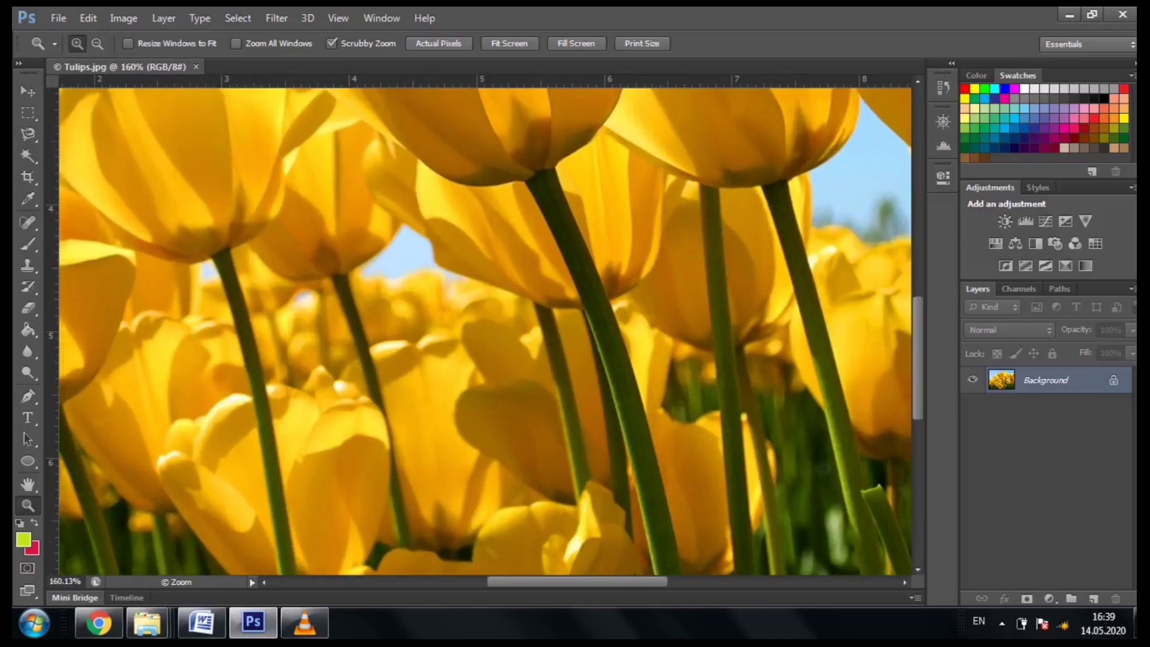
key("h")
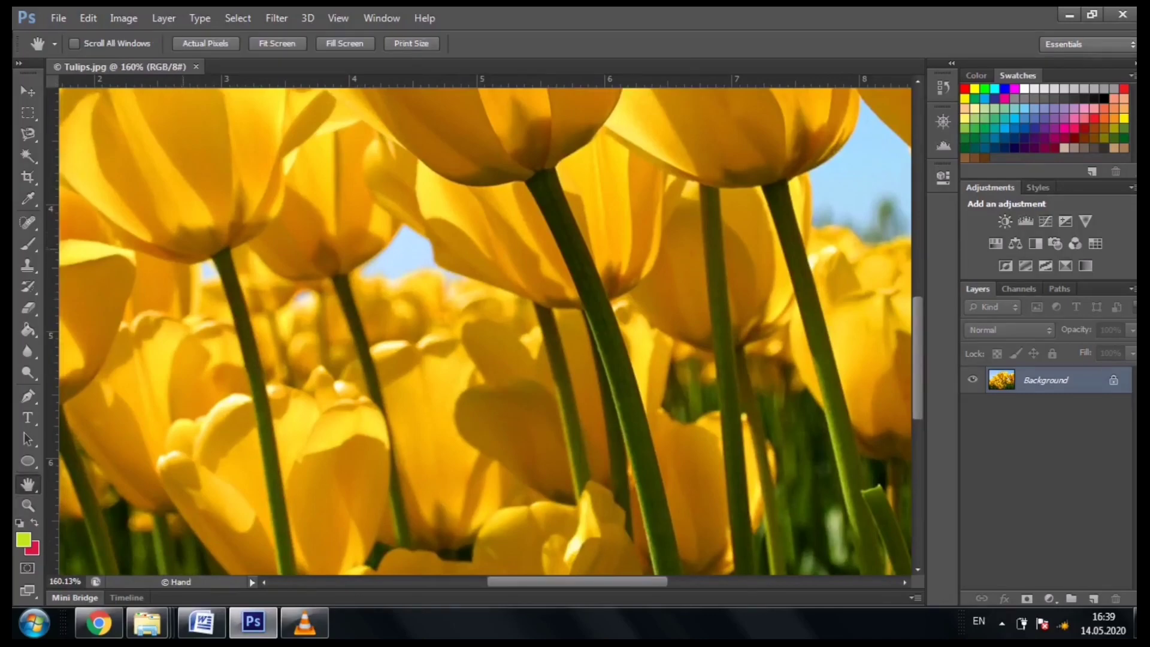
mouse_move(455, 288)
left_mouse_down()
mouse_move(720, 526)
mouse_move(630, 402)
mouse_move(354, 225)
left_mouse_up()
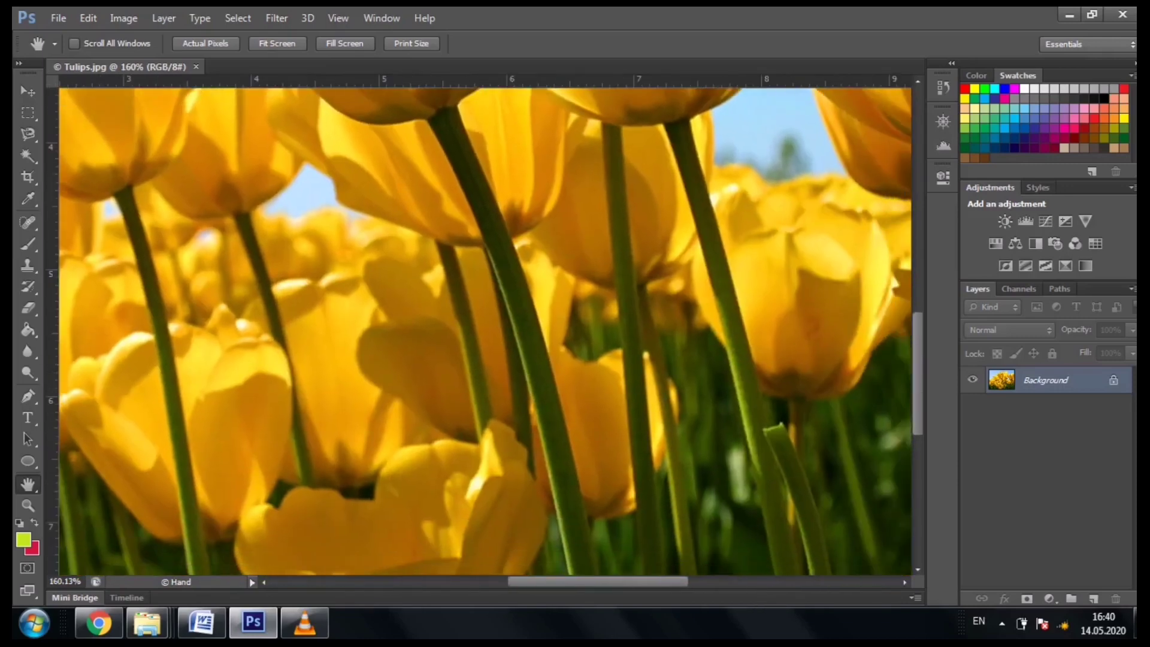
left_click(27, 504)
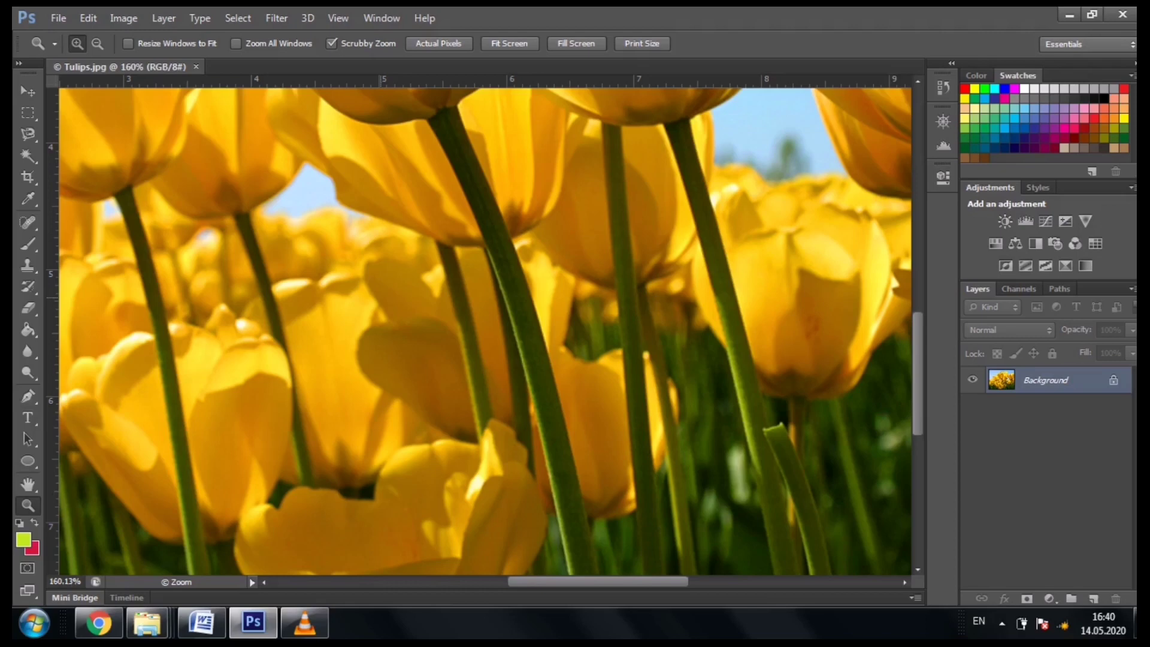
left_click_drag(299, 179, 874, 492)
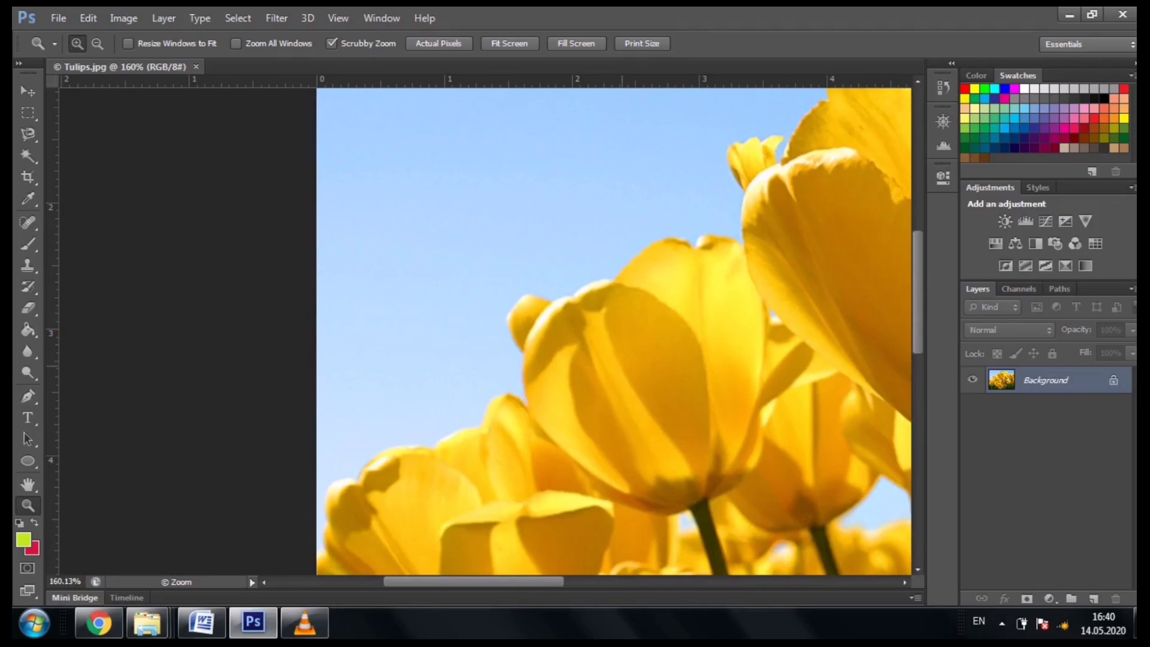
left_click_drag(641, 380, 569, 407)
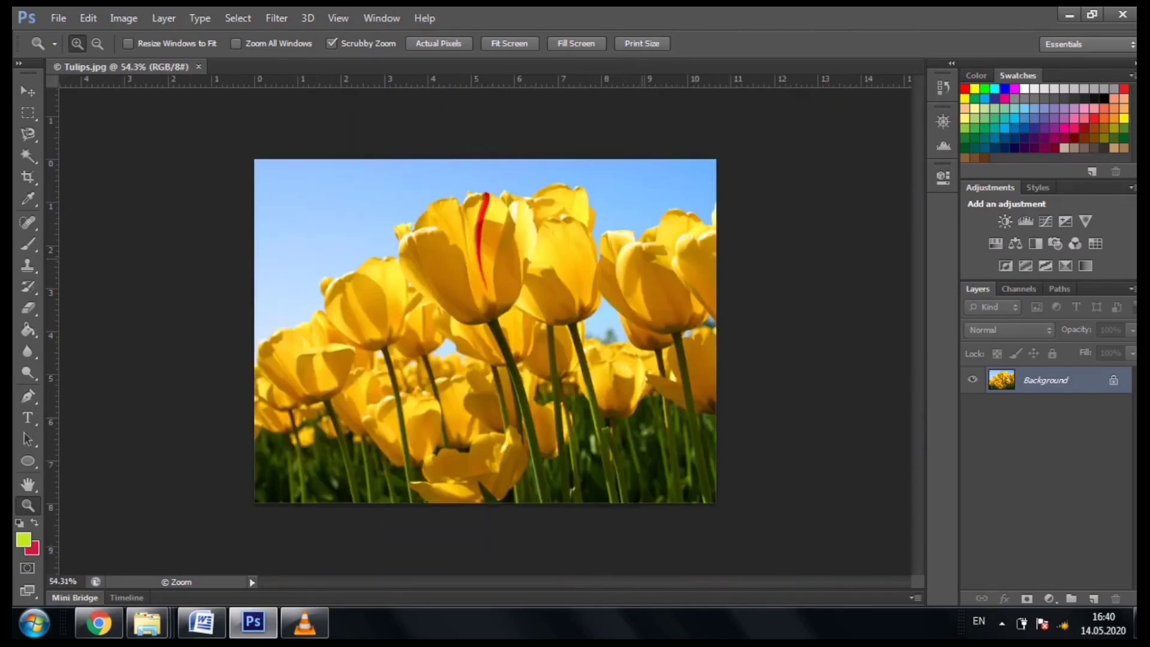
Set the view to 66.7%, select the Move tool, and show the History panel
key("ctrl+plus")
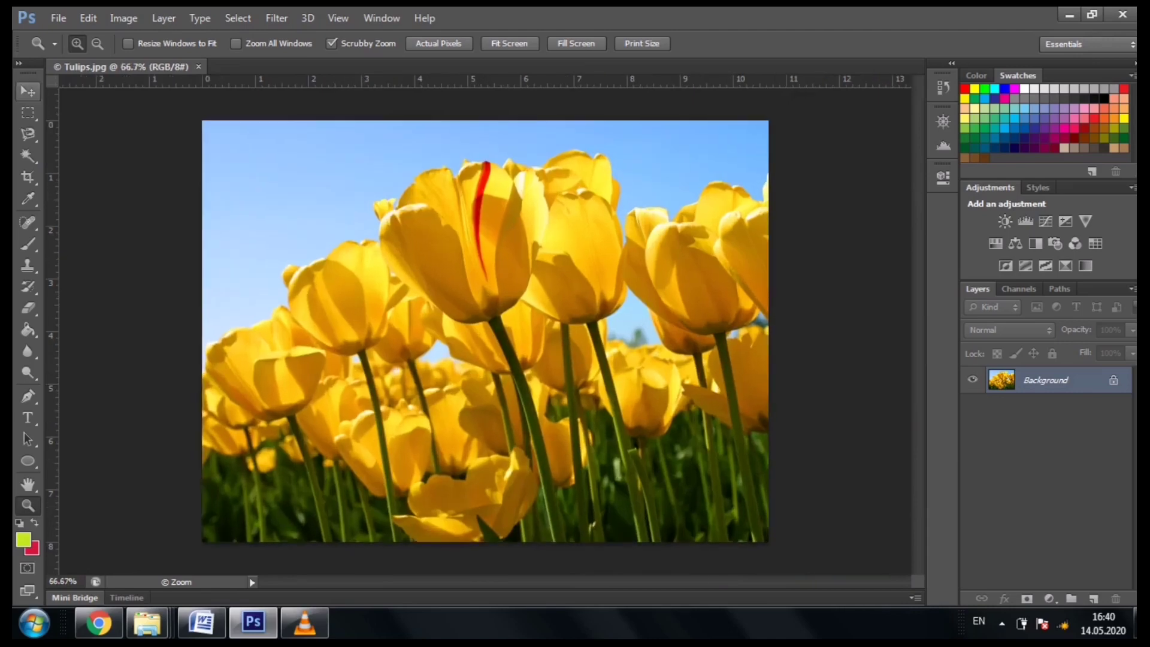
left_click(28, 91)
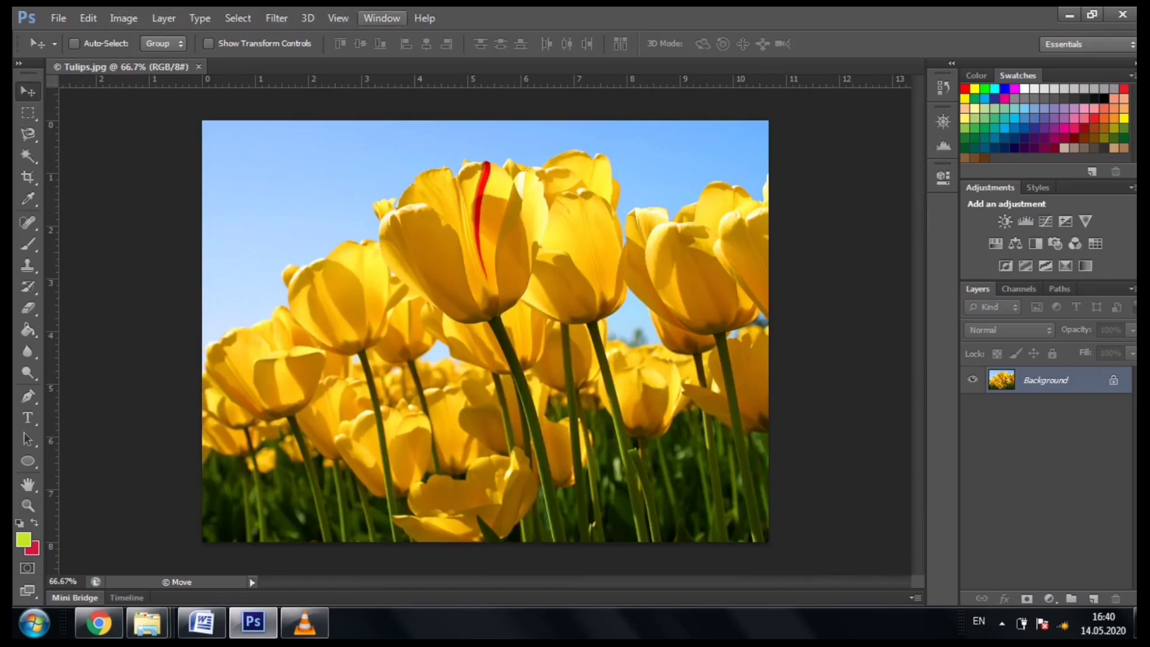
left_click(381, 18)
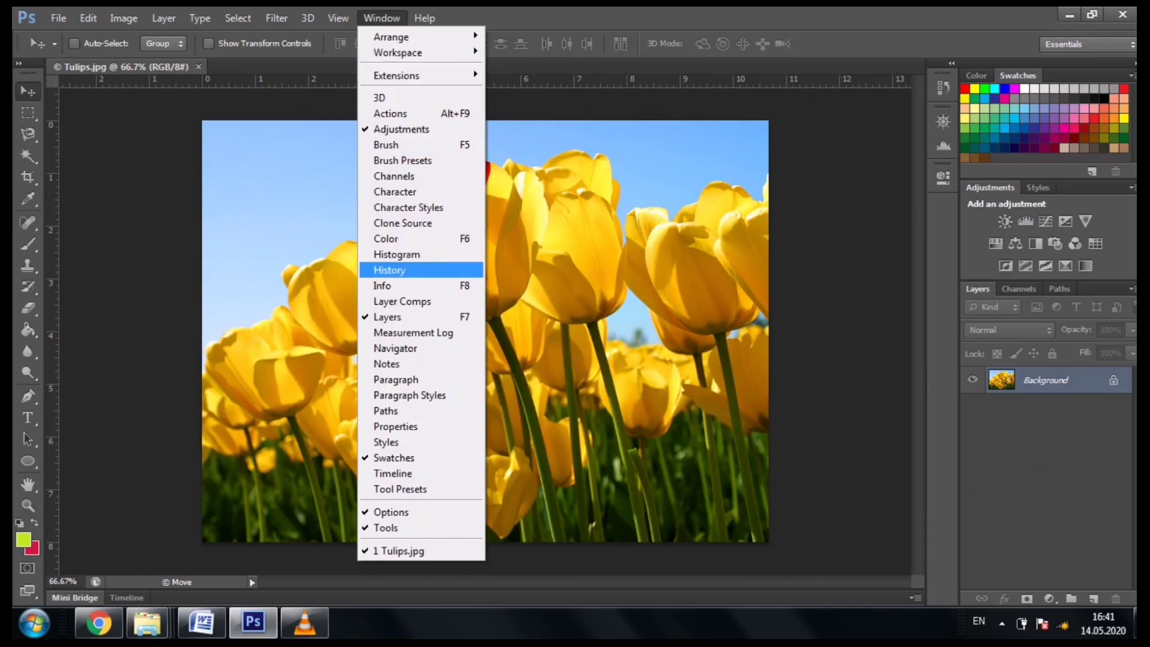
left_click(389, 270)
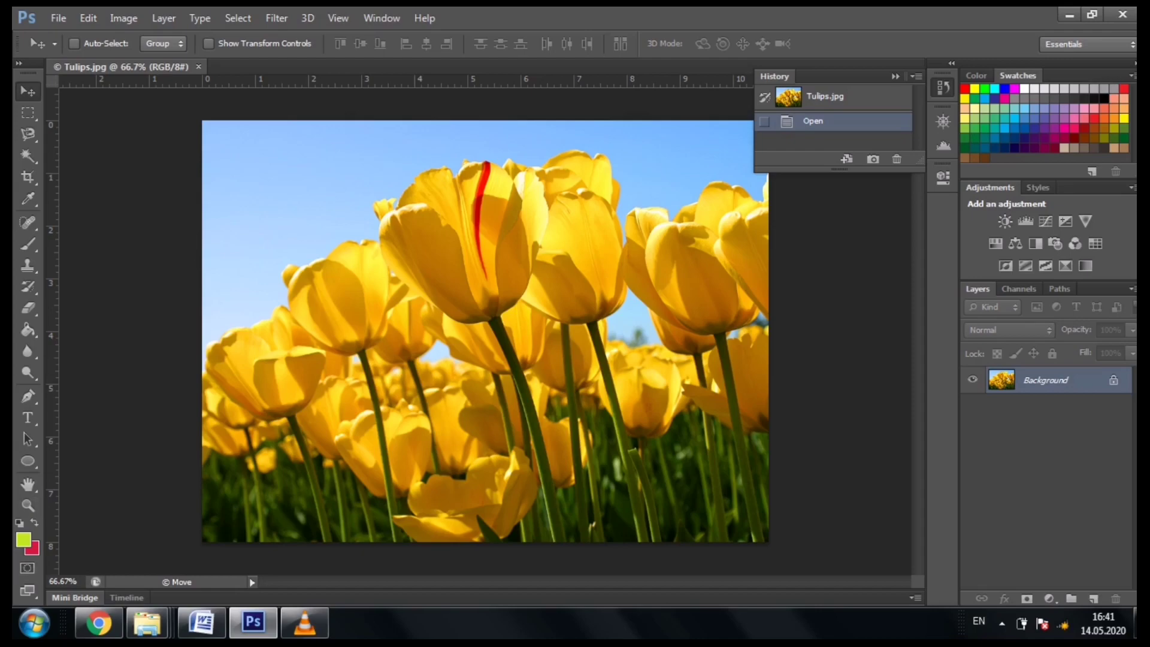
left_click(28, 505)
left_click(516, 406)
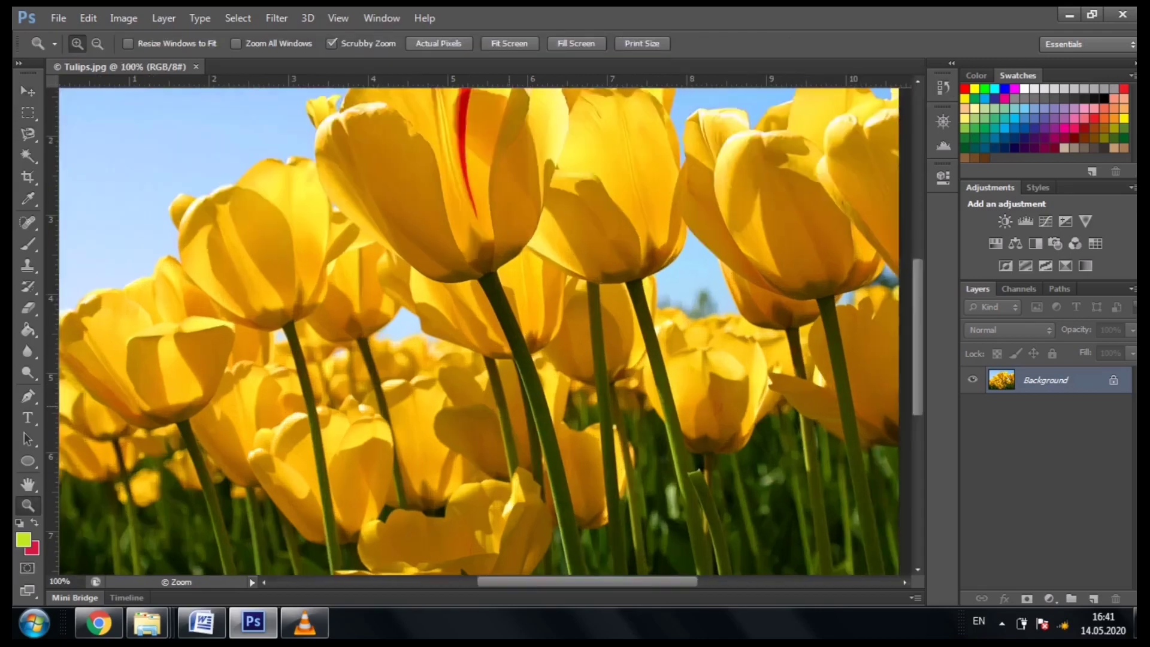
left_click(515, 410)
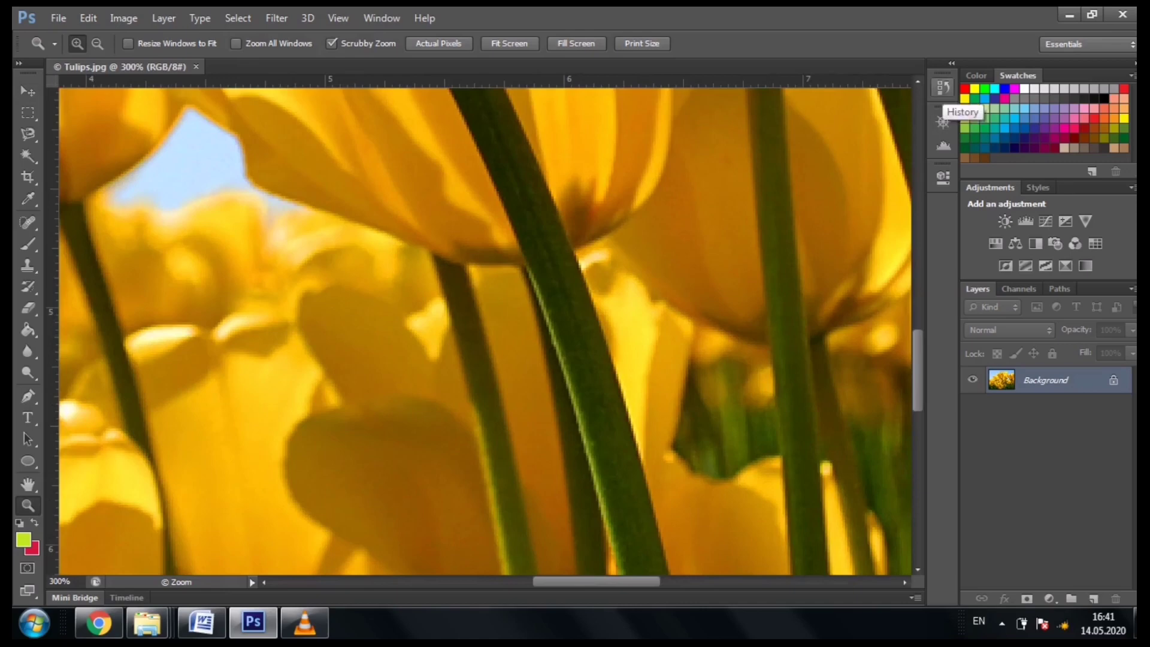
left_click(943, 89)
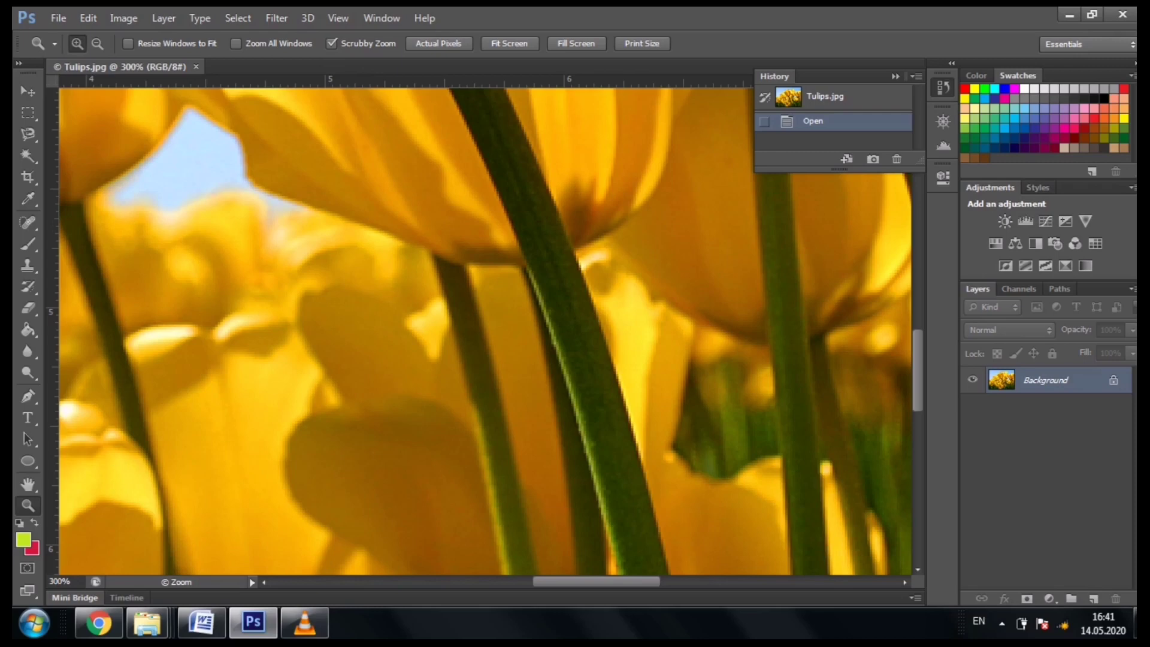
key("ctrl+minus")
key("ctrl+minus")
key("ctrl+minus")
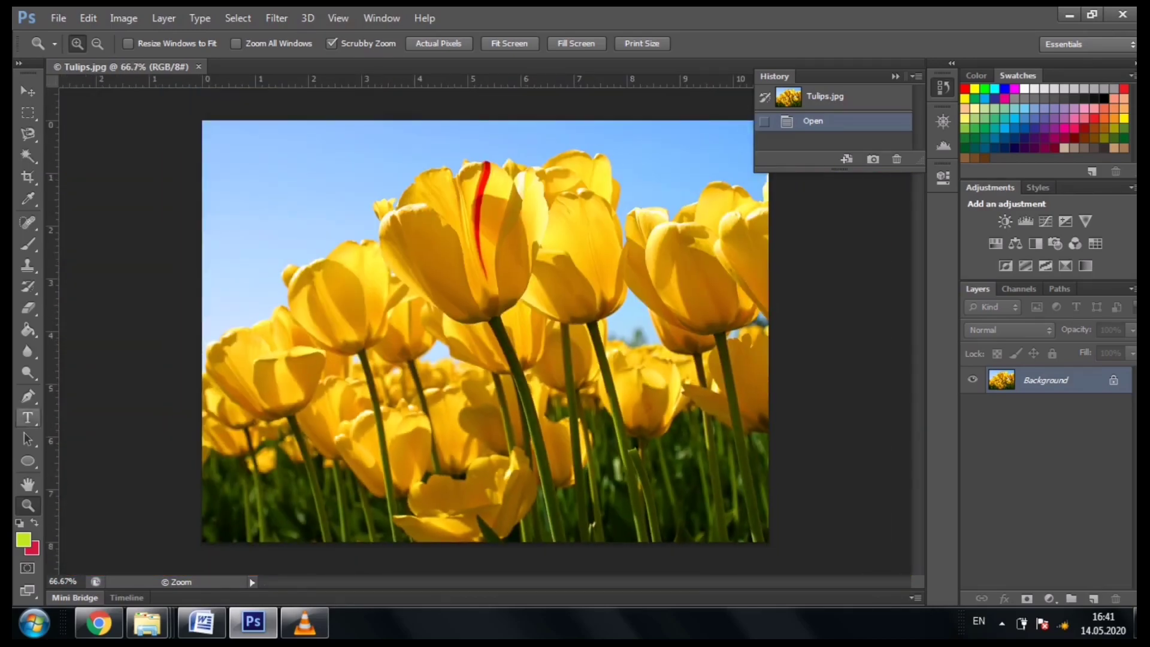
Draw three lime-green rectangles along the photo's bottom with the Rectangle Tool, then undo the third
left_click(28, 461)
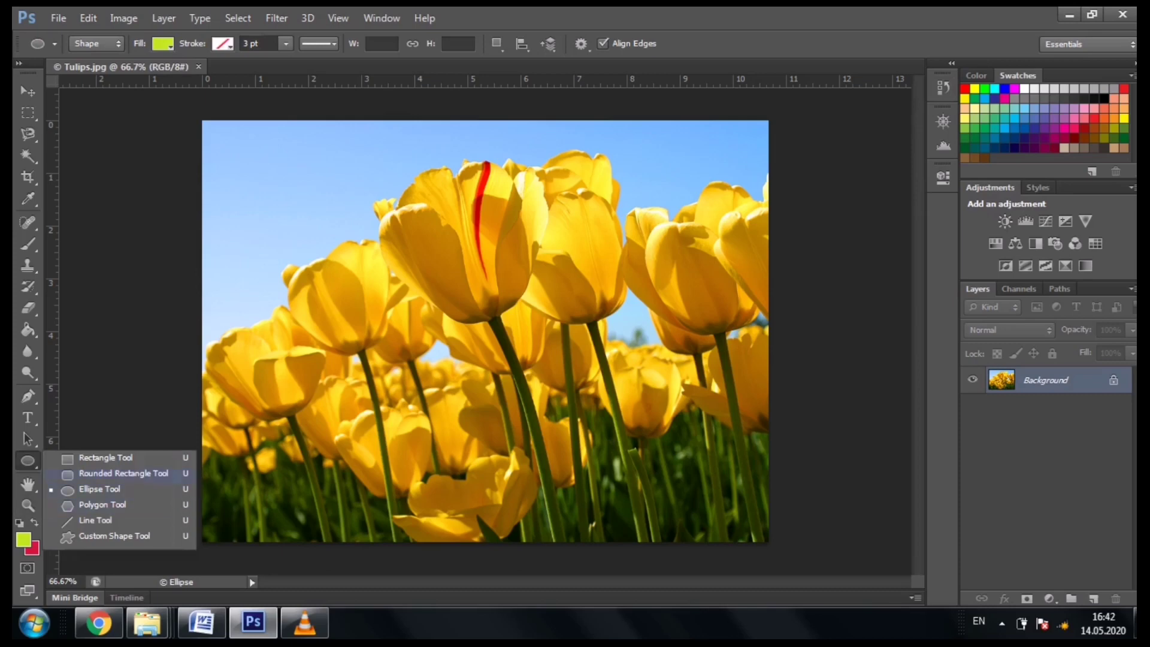
left_click(105, 457)
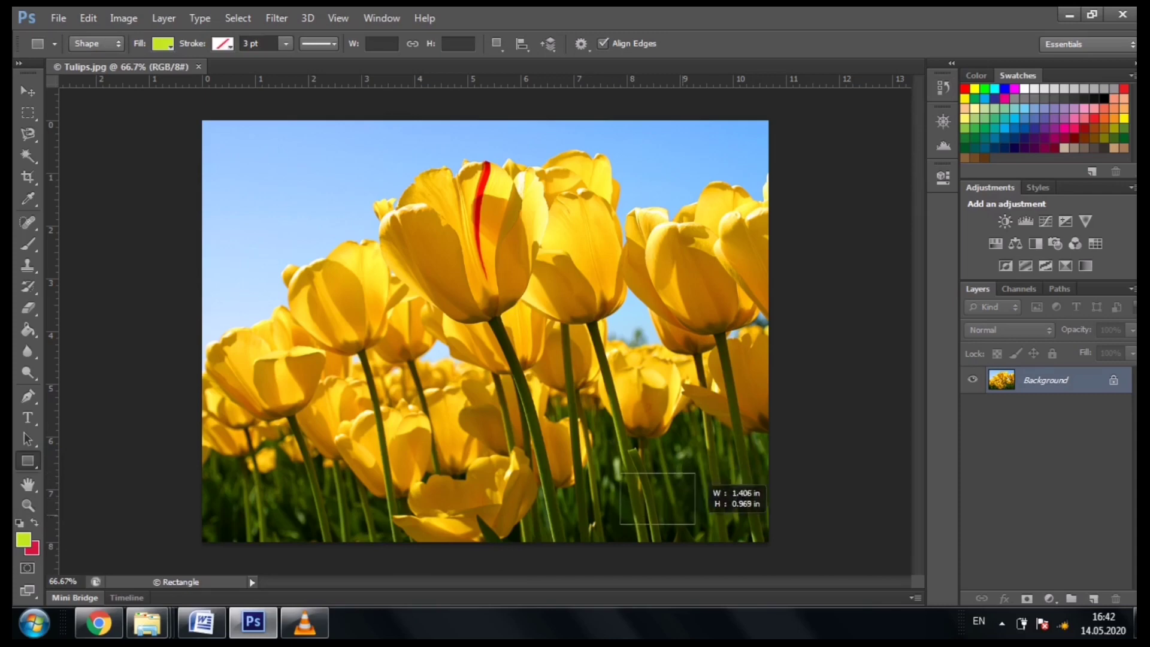
left_click_drag(620, 473, 695, 525)
left_click_drag(530, 463, 582, 528)
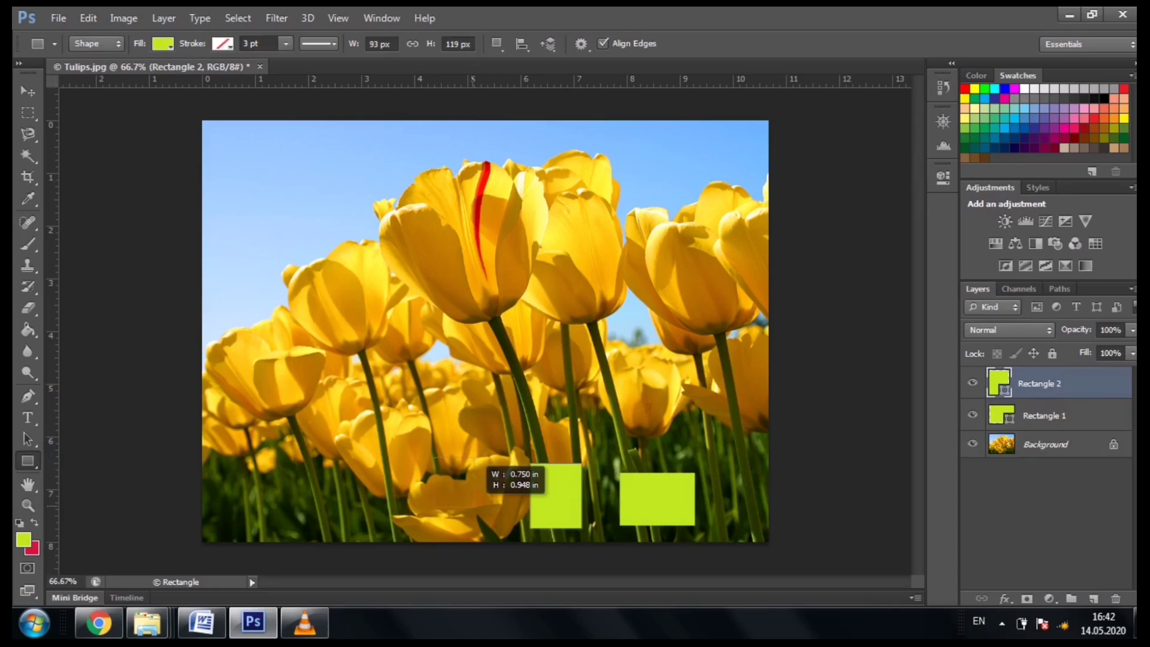
left_click_drag(433, 457, 506, 507)
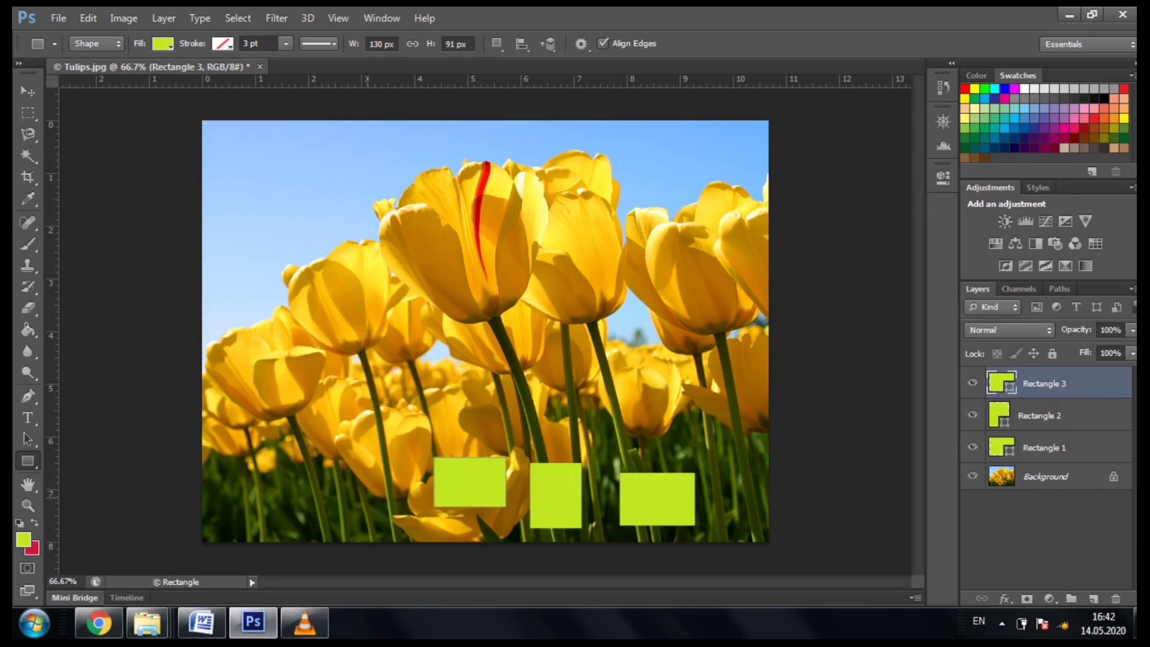
key("ctrl+z")
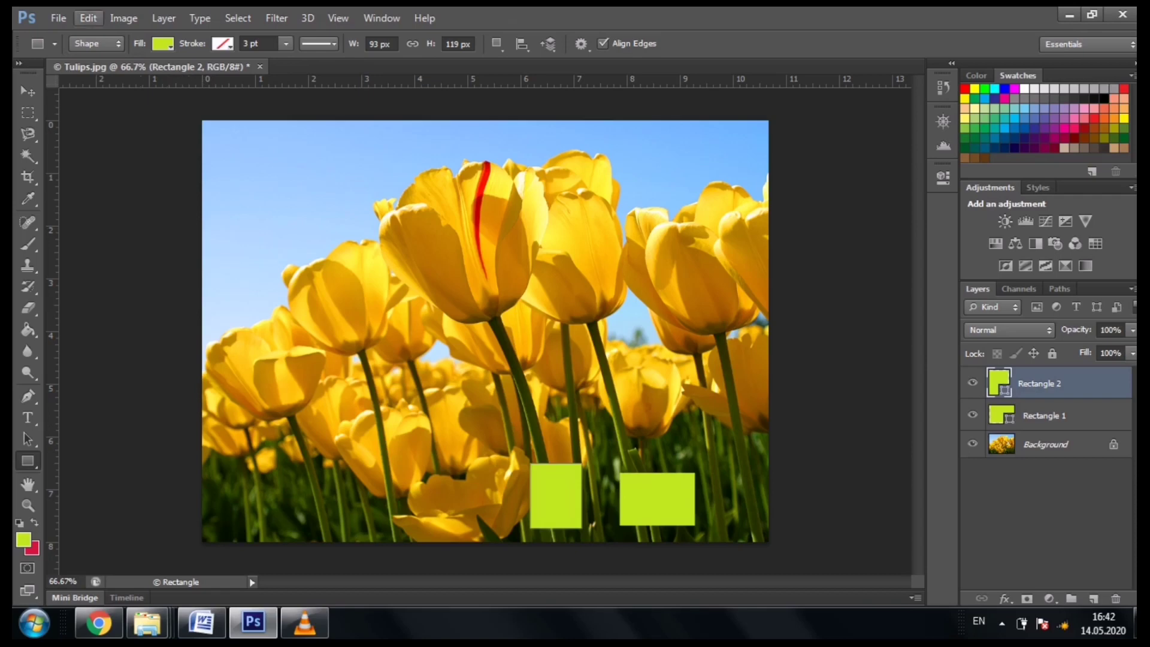
Alternate redoing and undoing the third rectangle, finishing with Edit > Redo Rectangle Tool
left_click(88, 18)
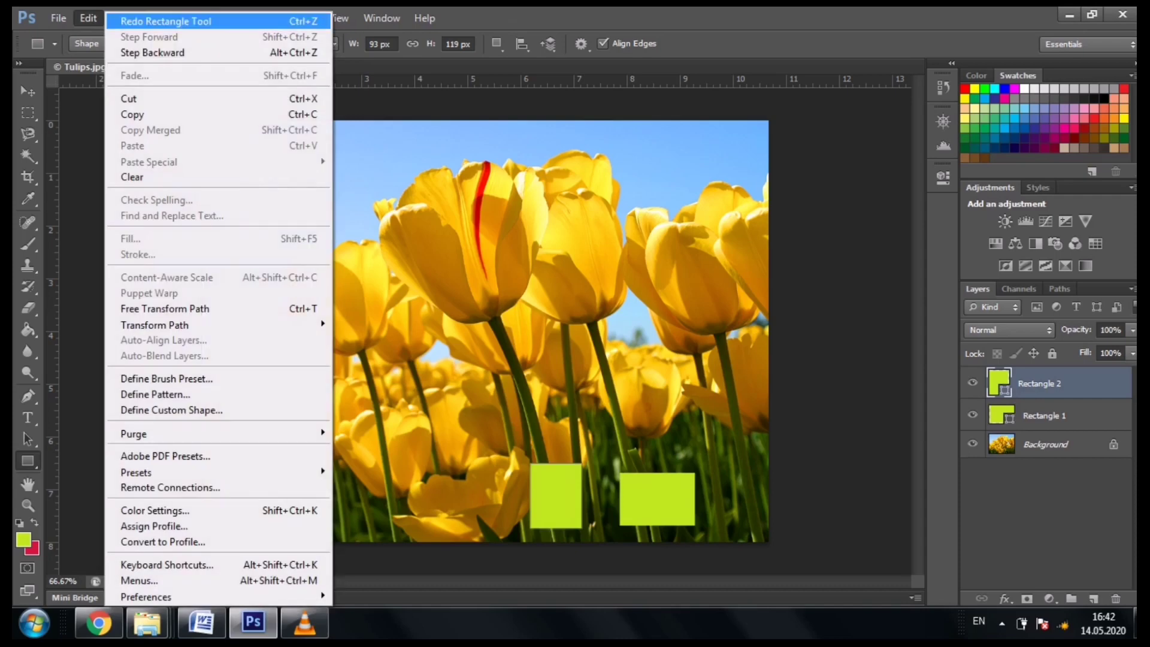
left_click(166, 21)
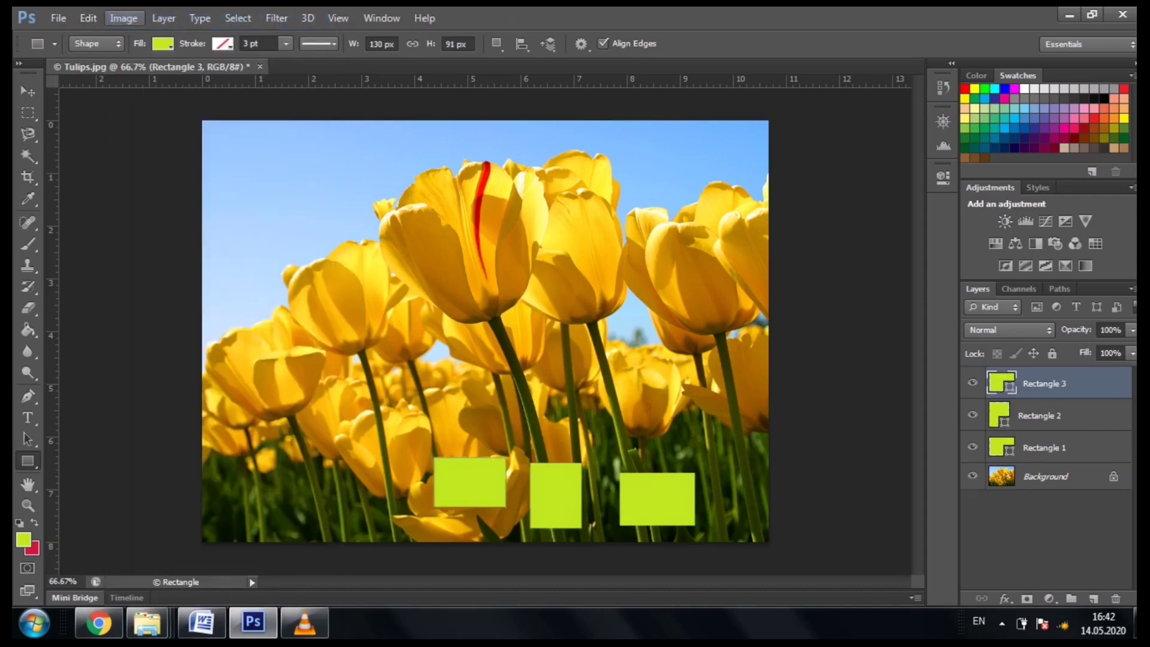
left_click(123, 18)
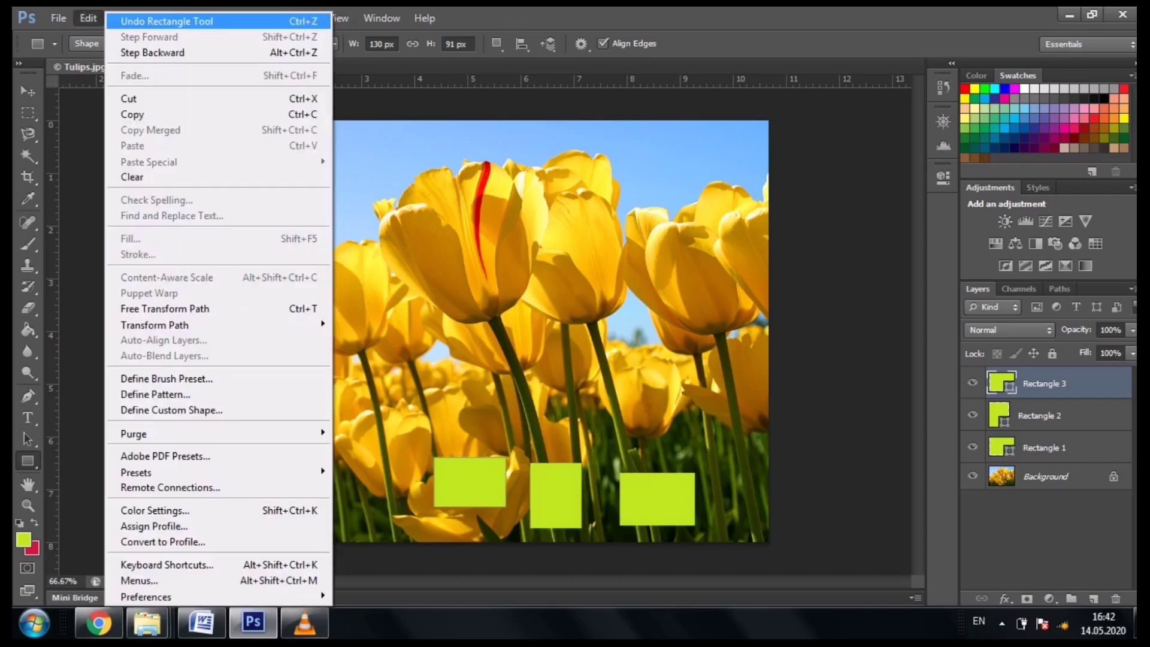
left_click(126, 21)
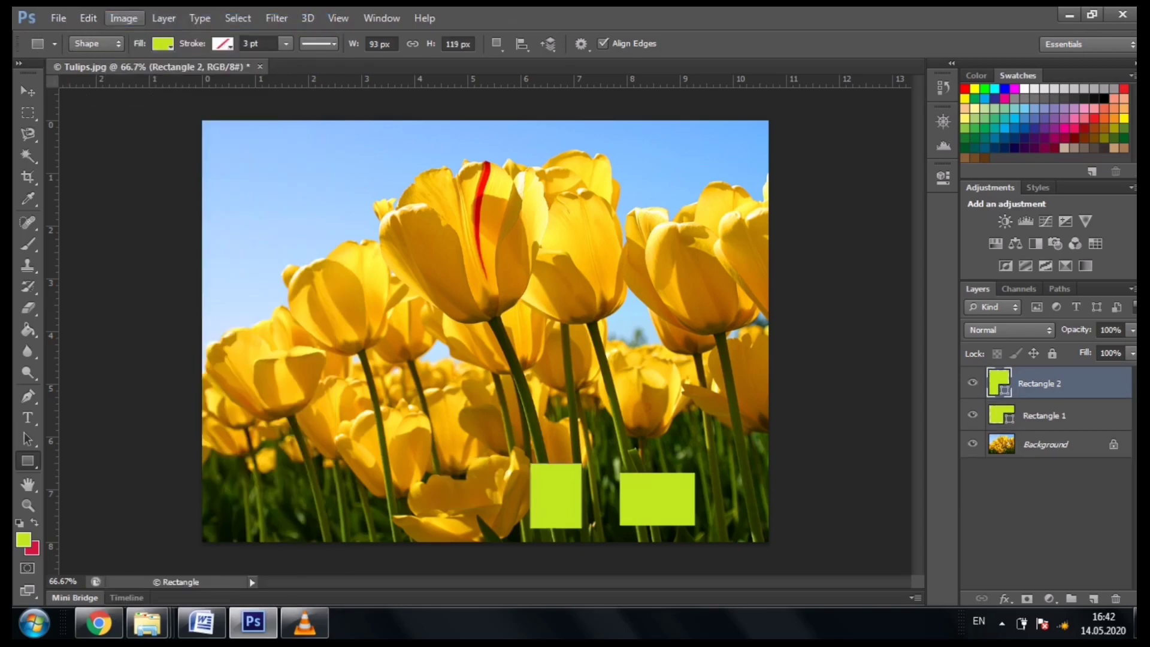
left_click(88, 18)
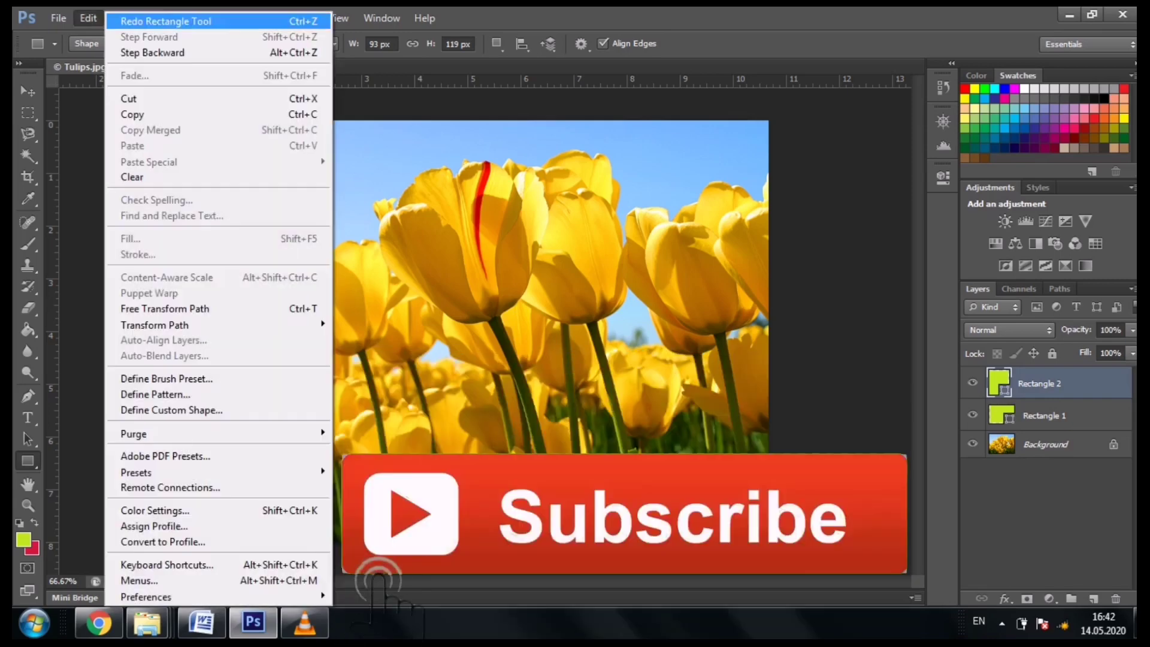
left_click(165, 21)
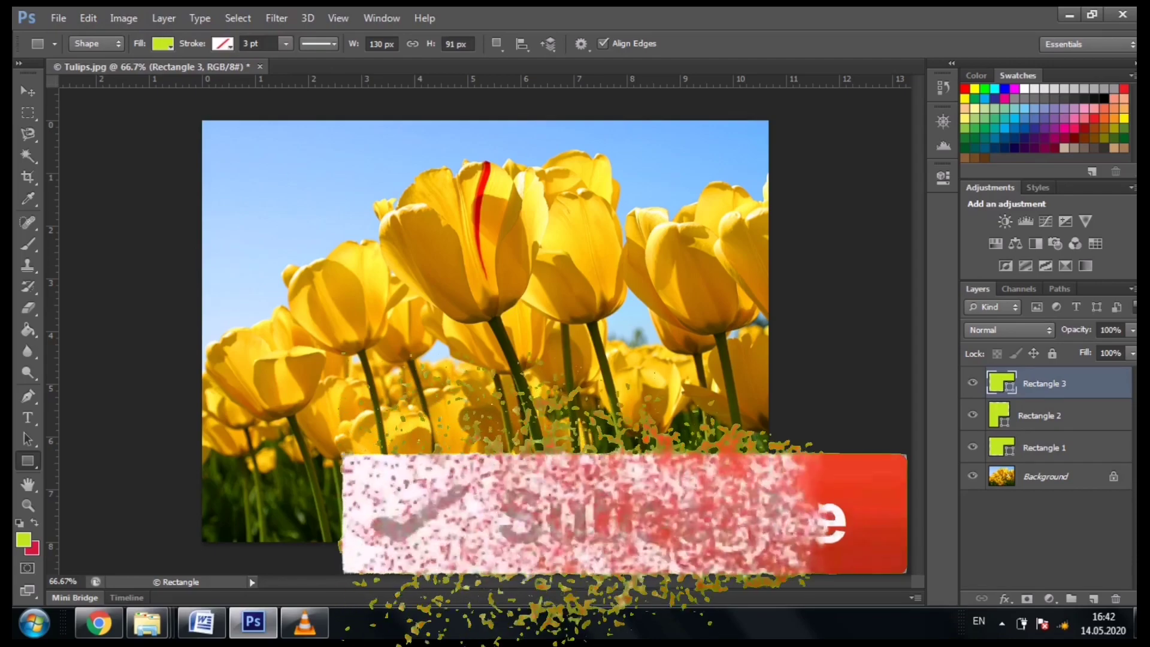
key("ctrl+z")
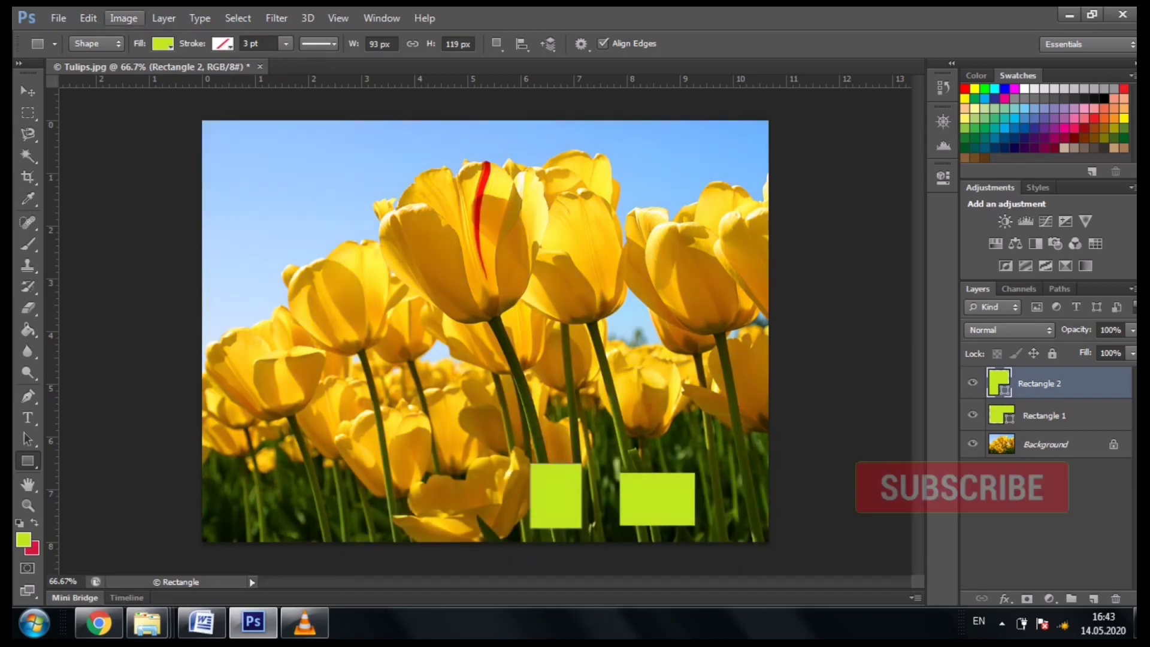
key("alt+e")
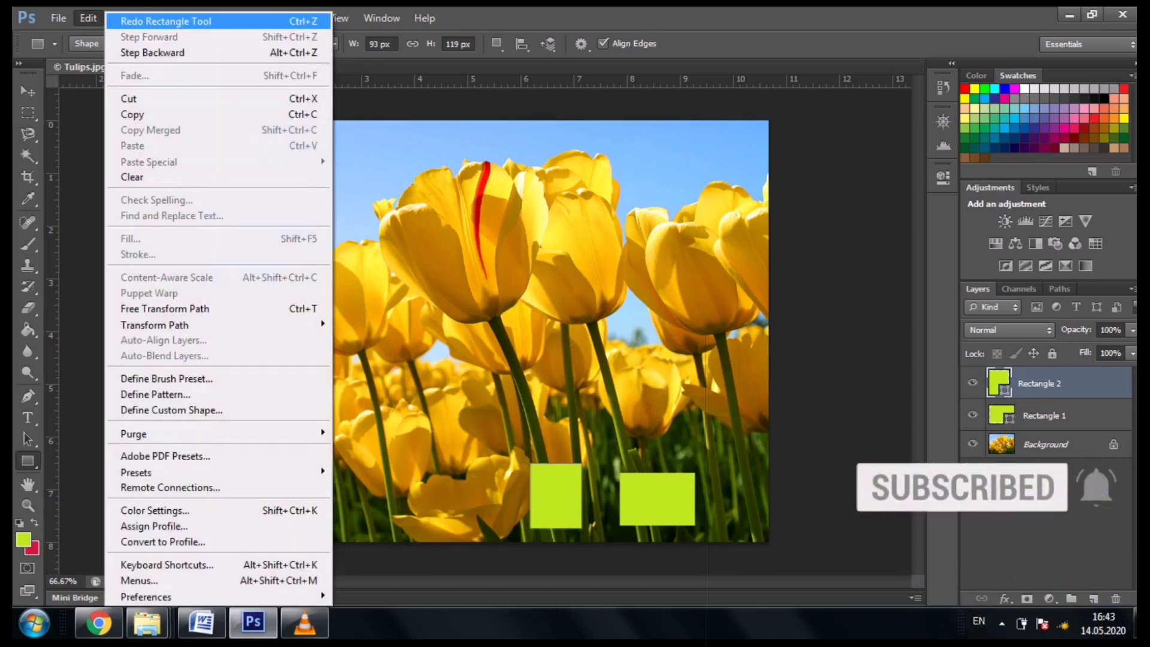
left_click(166, 21)
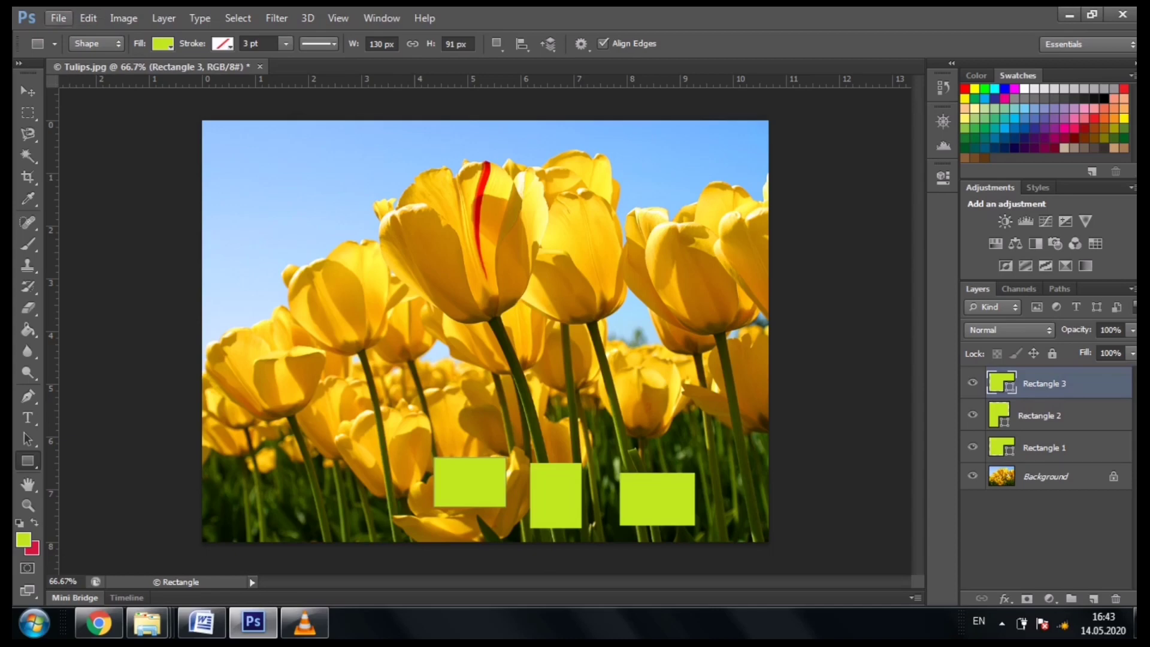
left_click(89, 18)
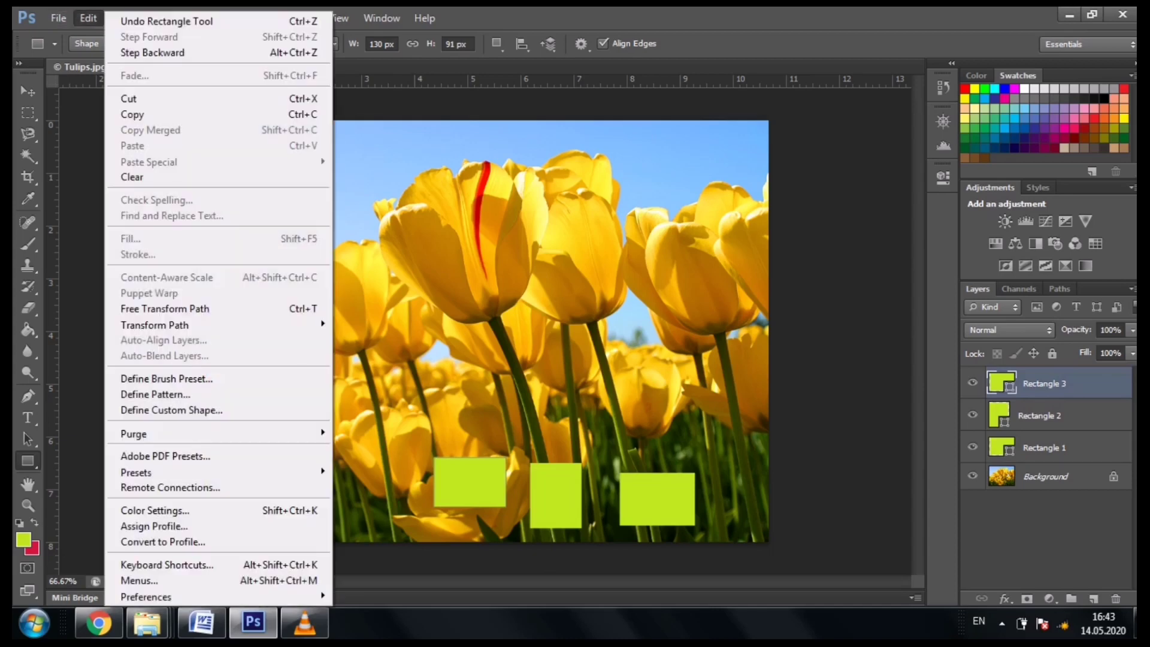
left_click(152, 52)
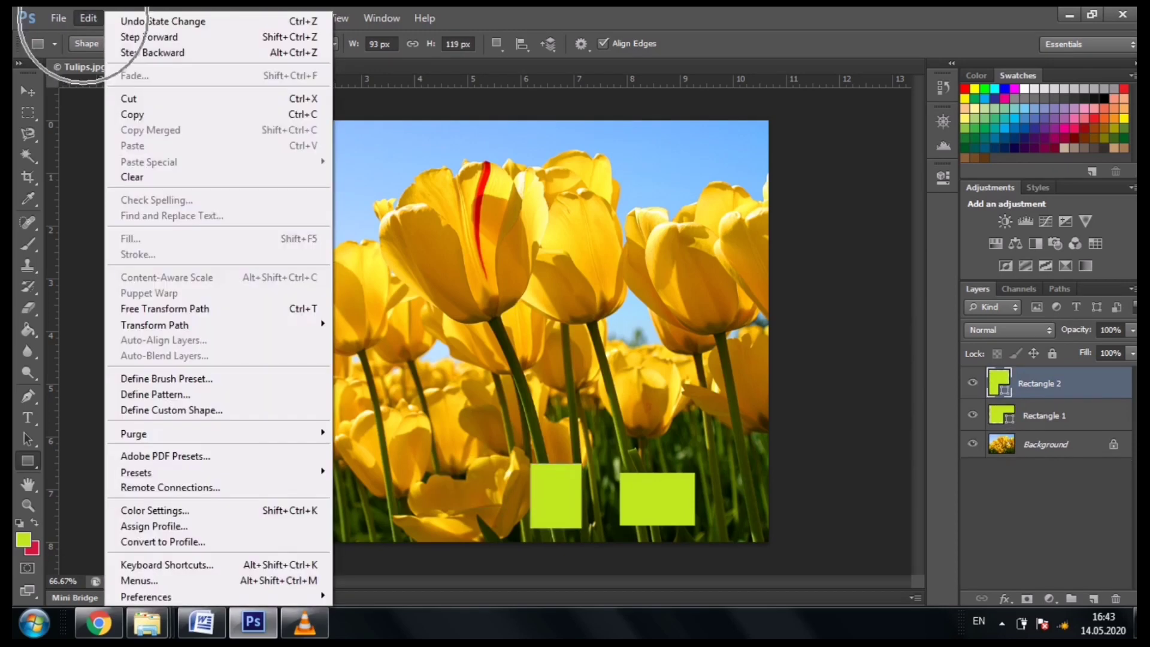
left_click(152, 52)
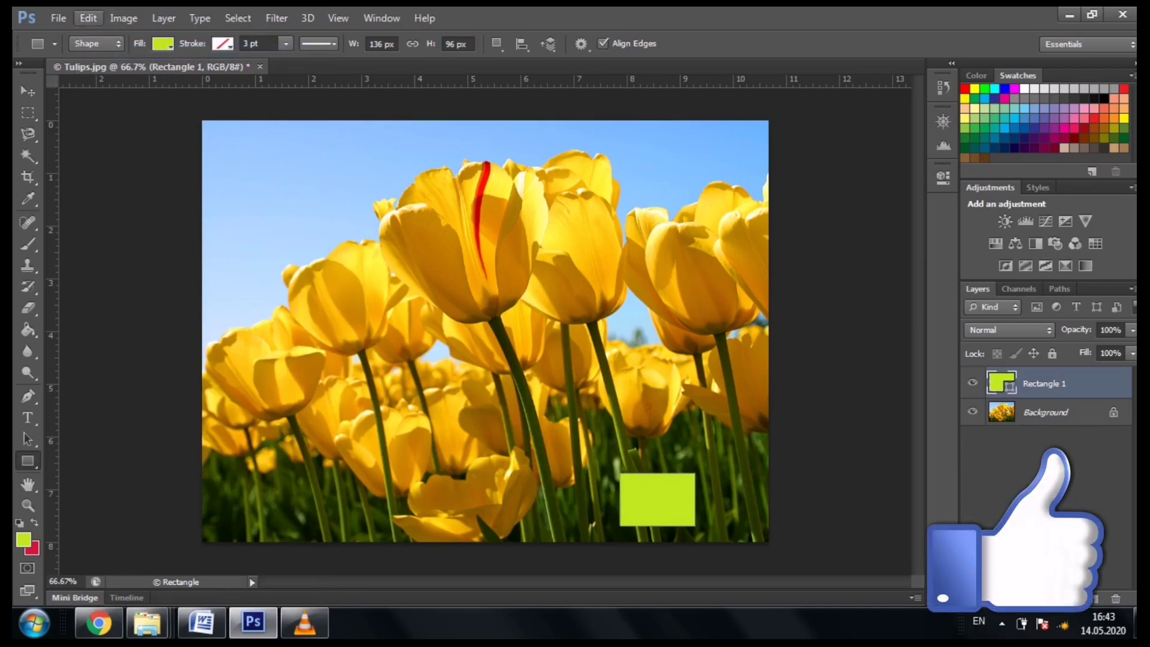
left_click(88, 18)
left_click(153, 52)
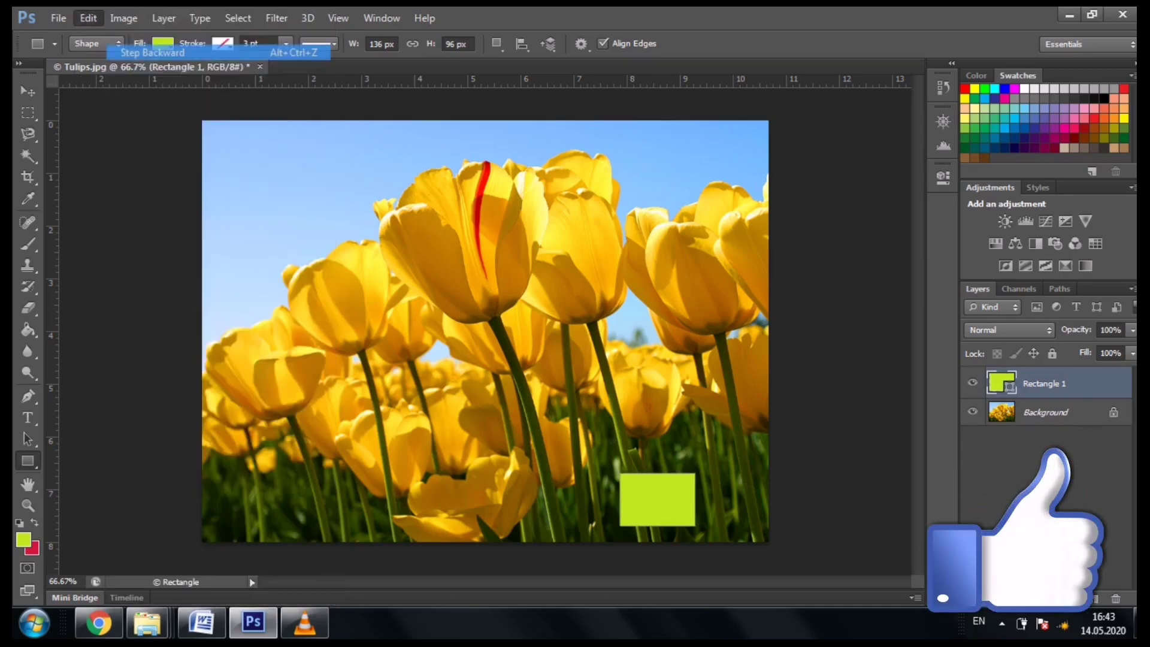
left_click(145, 52)
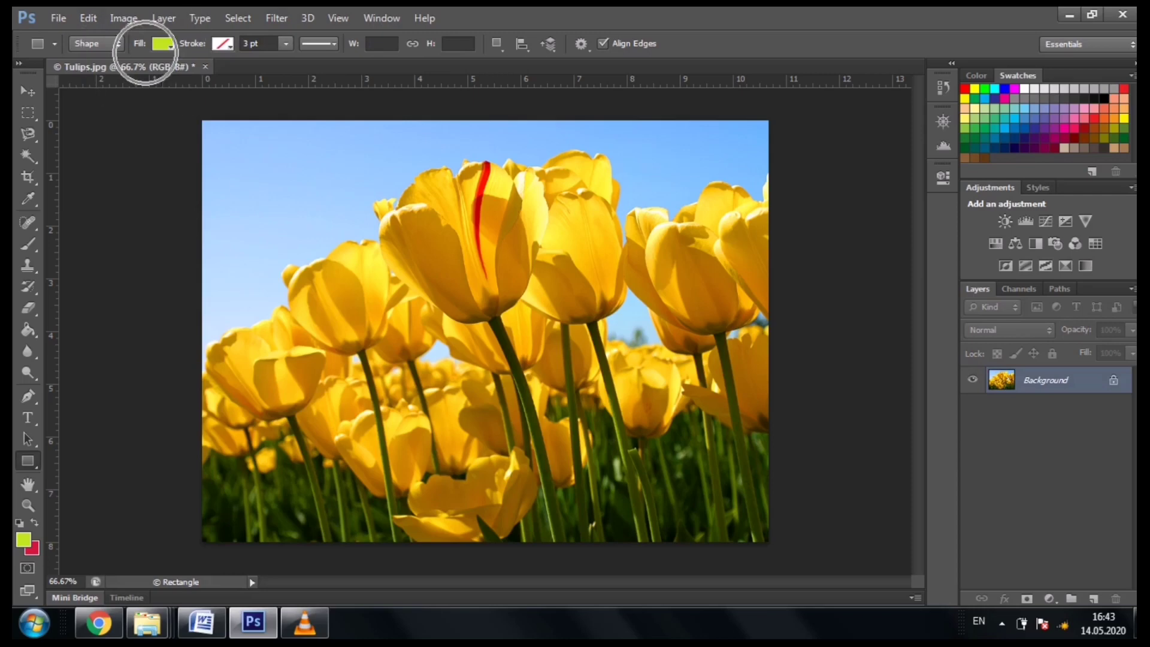
left_click(88, 18)
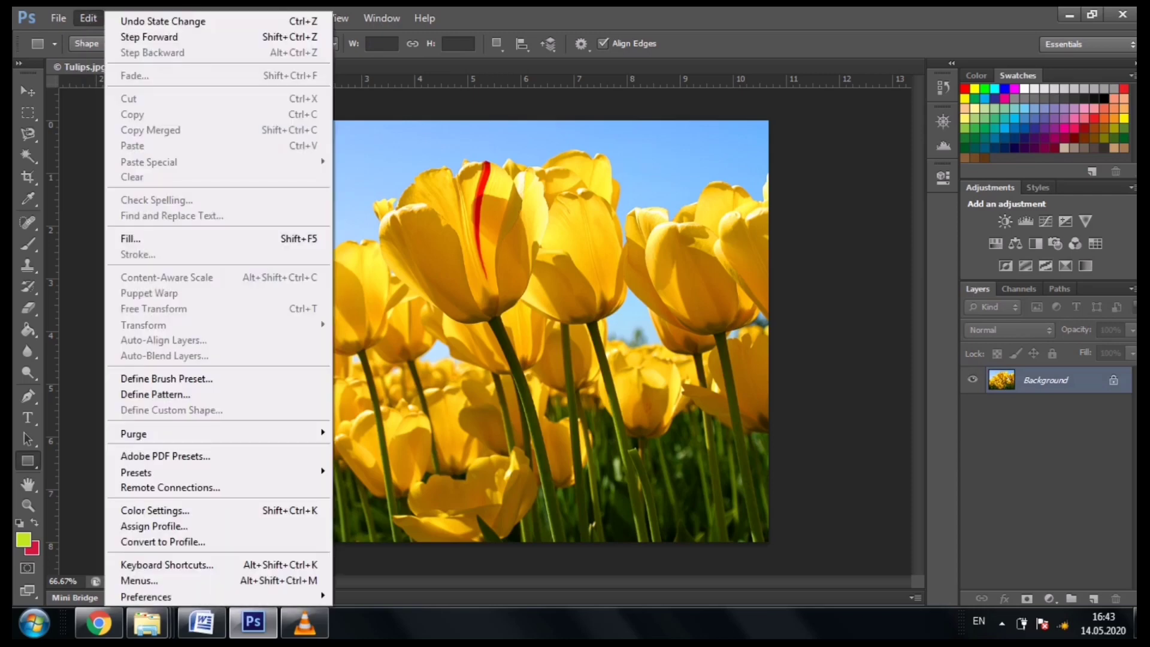
left_click(149, 37)
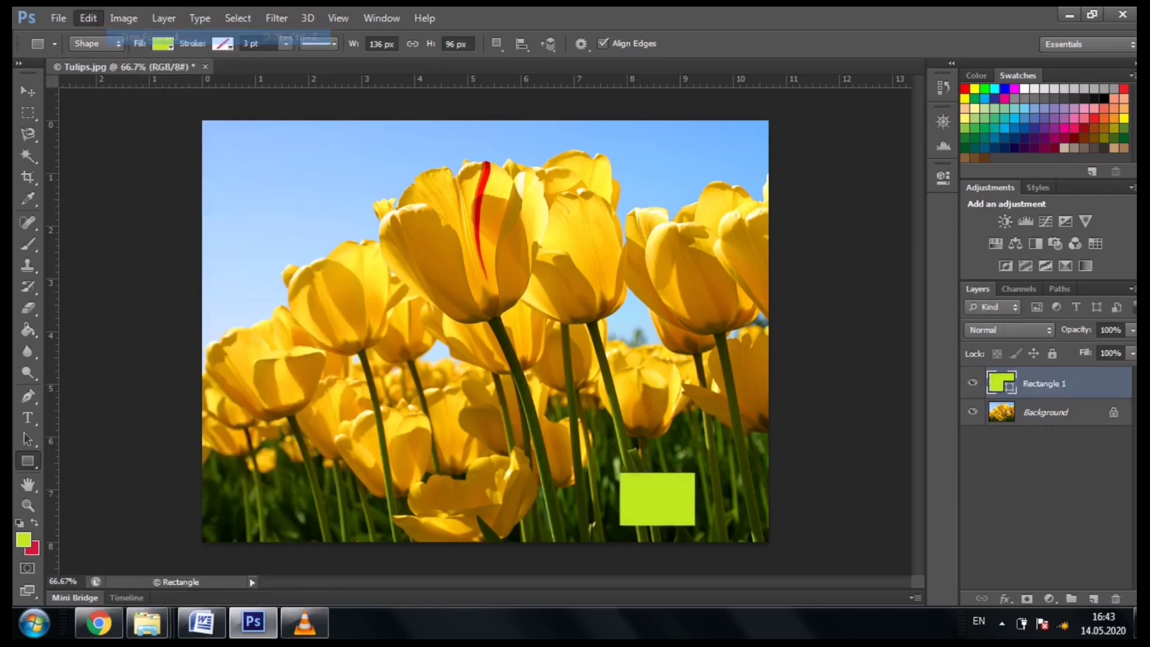
left_click(88, 18)
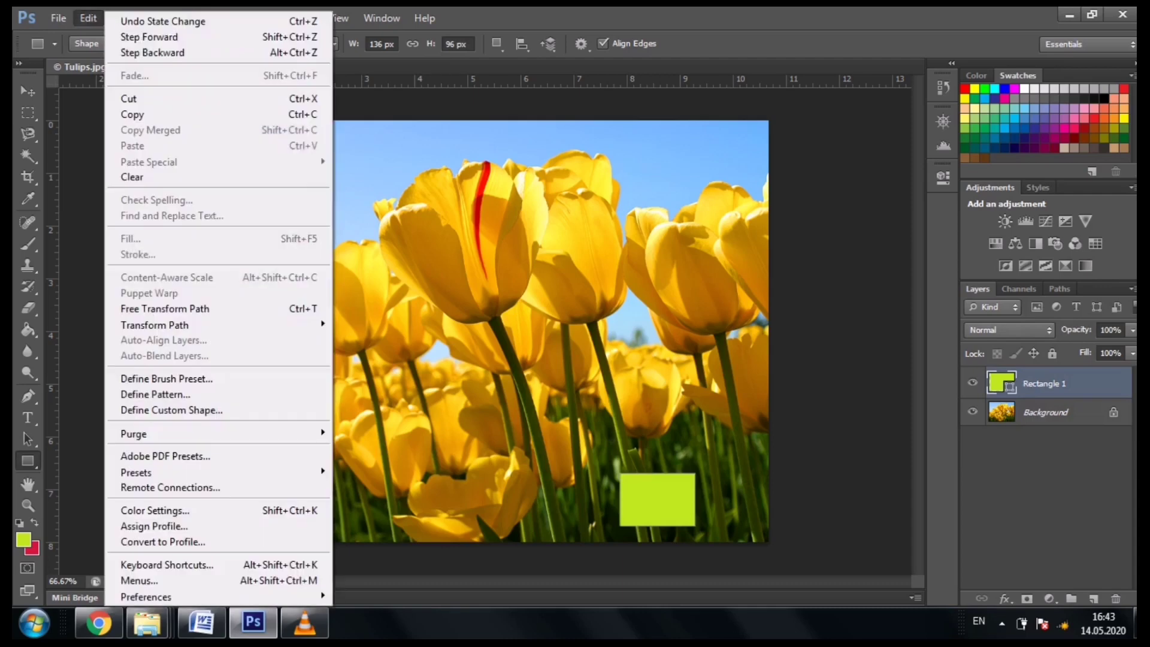
left_click(150, 37)
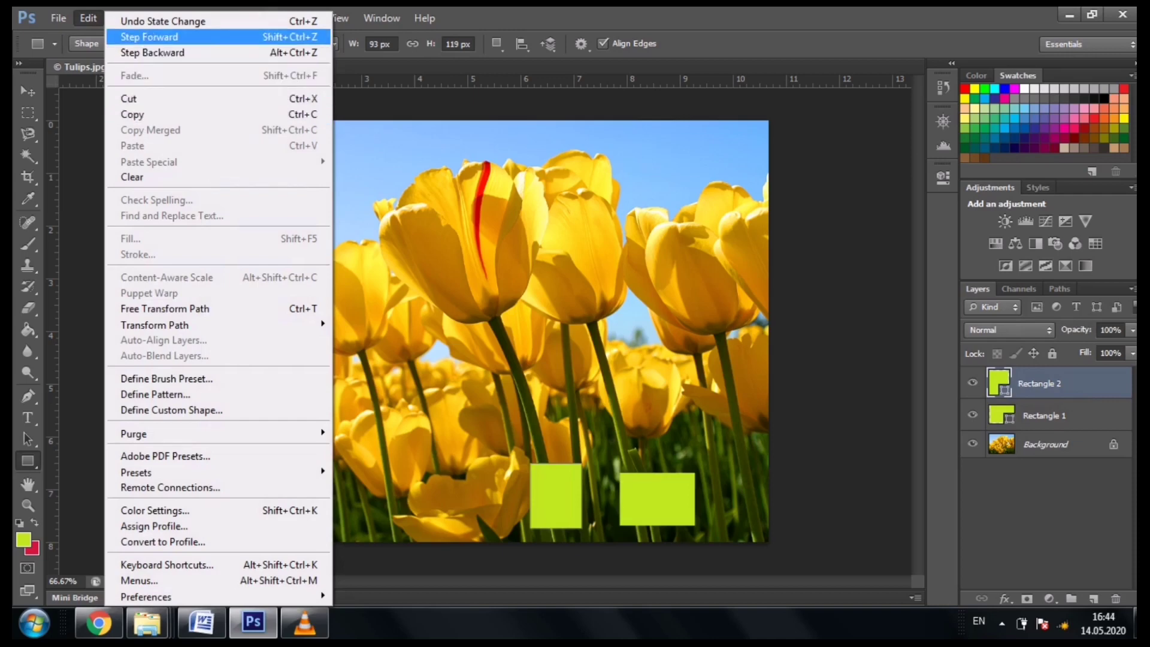
left_click(149, 36)
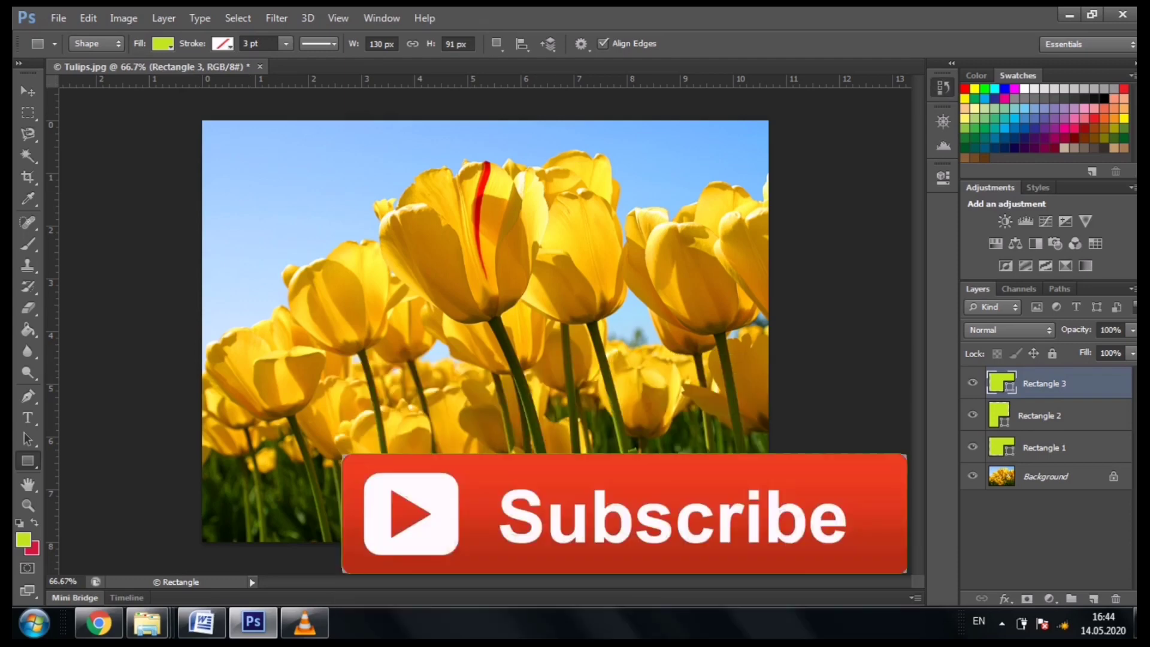
Toggle the history brush source on the last Rectangle Tool state, then select the Rectangle 1 layer
left_click(943, 87)
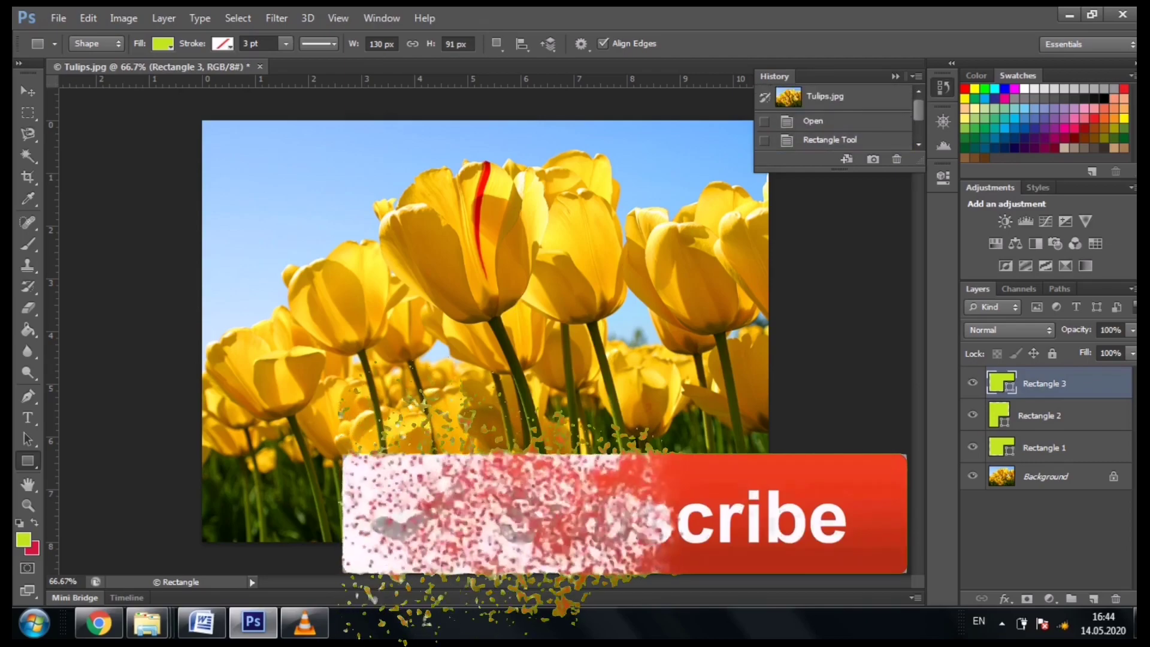
scroll(838, 120, "down", 1)
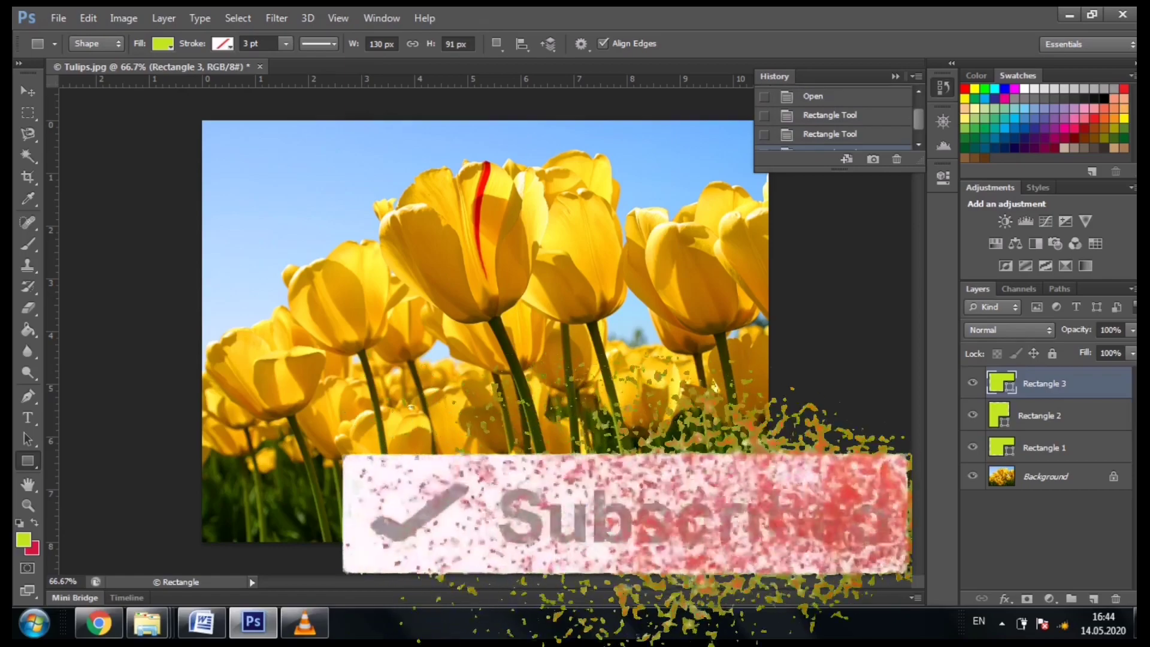
scroll(839, 120, "down", 1)
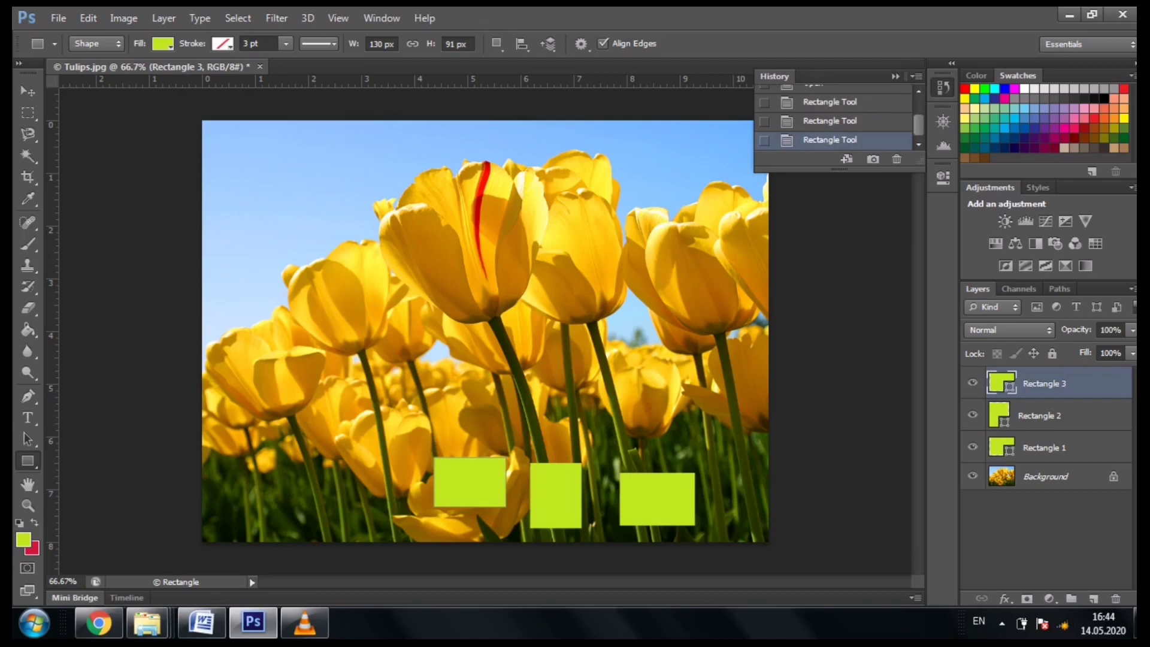
left_click(764, 140)
left_click(765, 141)
left_click(1045, 448)
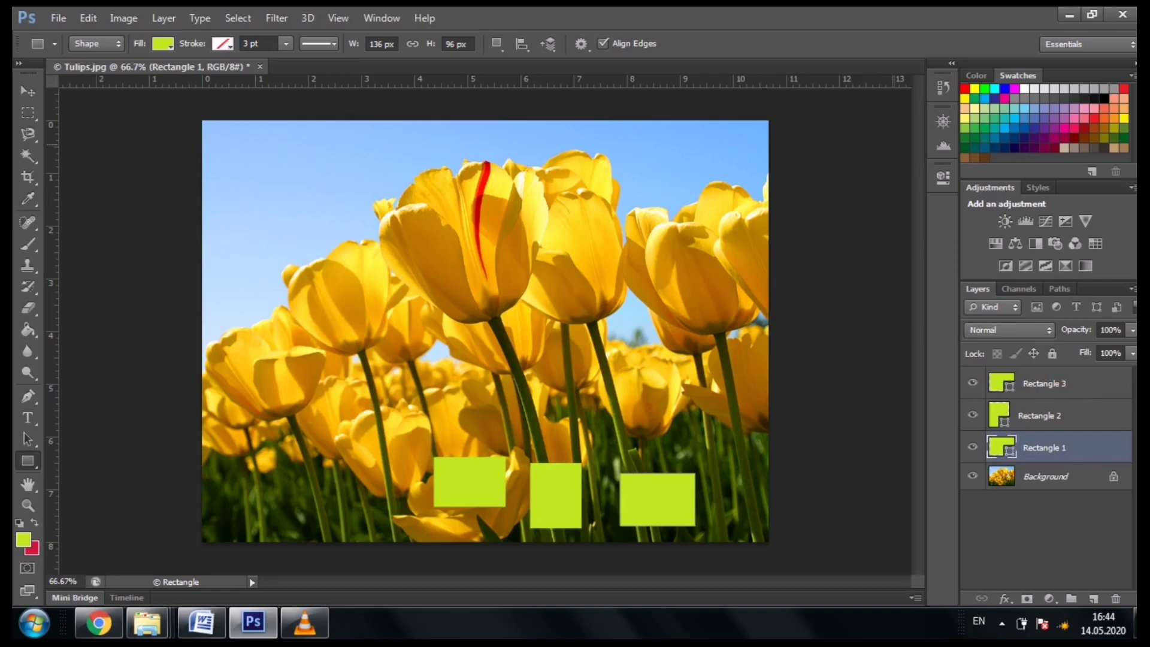
Revert to the Open history state, then restore the three rectangles via the History list and Ctrl+Shift+Z
left_click(943, 87)
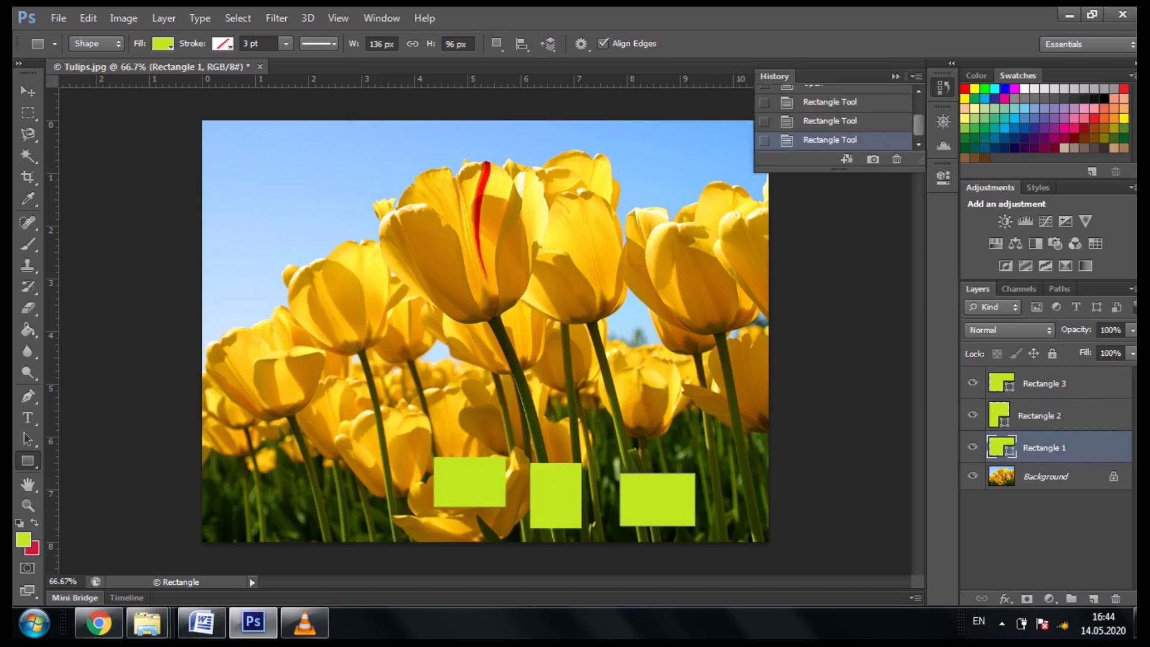
scroll(835, 120, "up", 3)
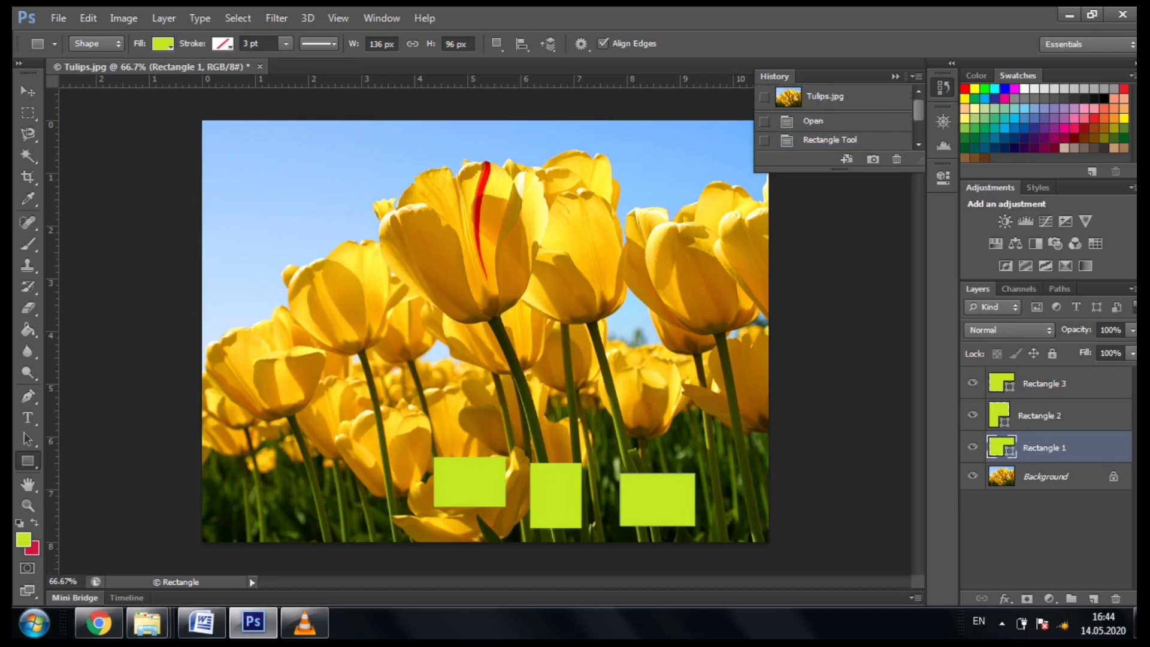
left_click(812, 121)
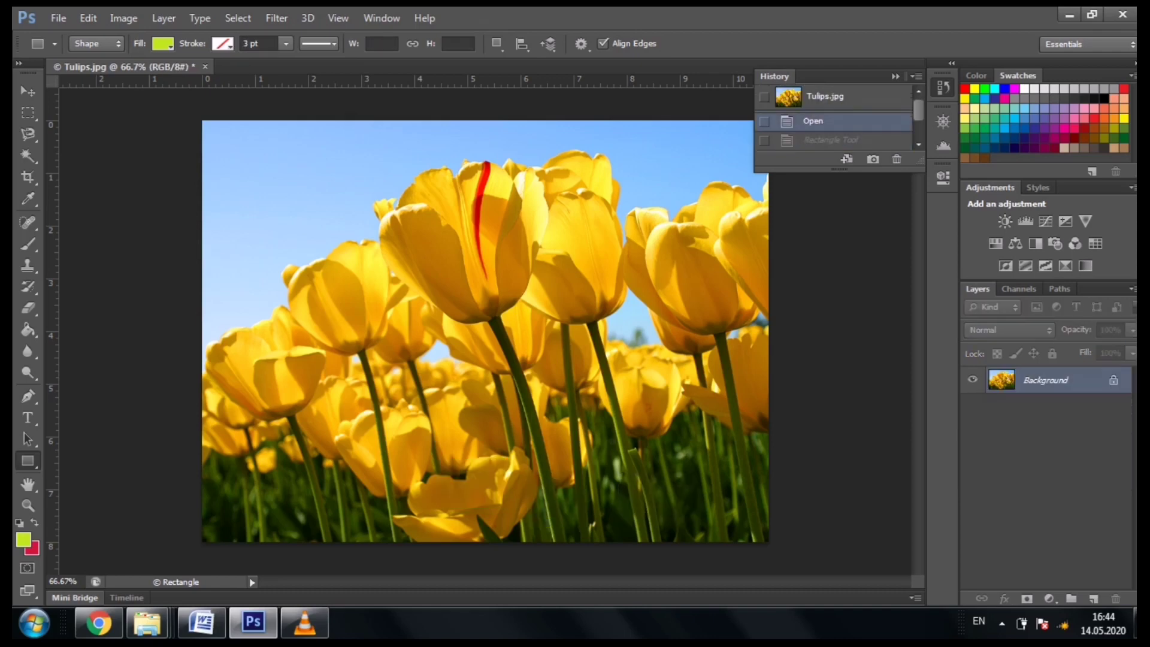
scroll(835, 120, "down", 1)
scroll(836, 119, "down", 1)
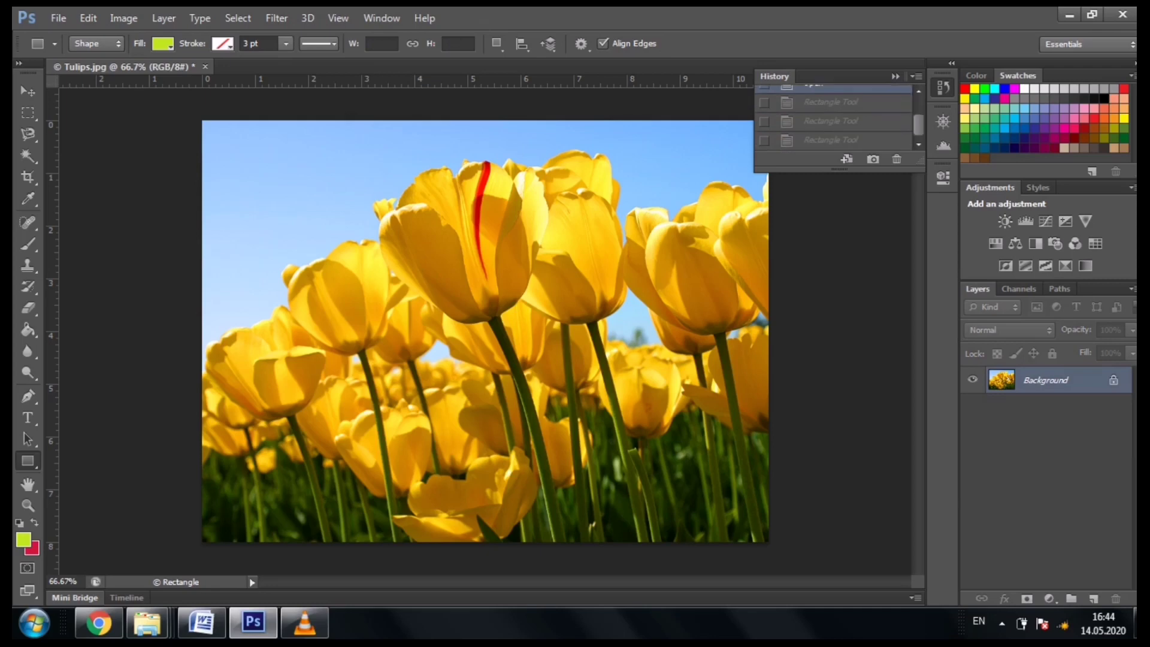
left_click(829, 102)
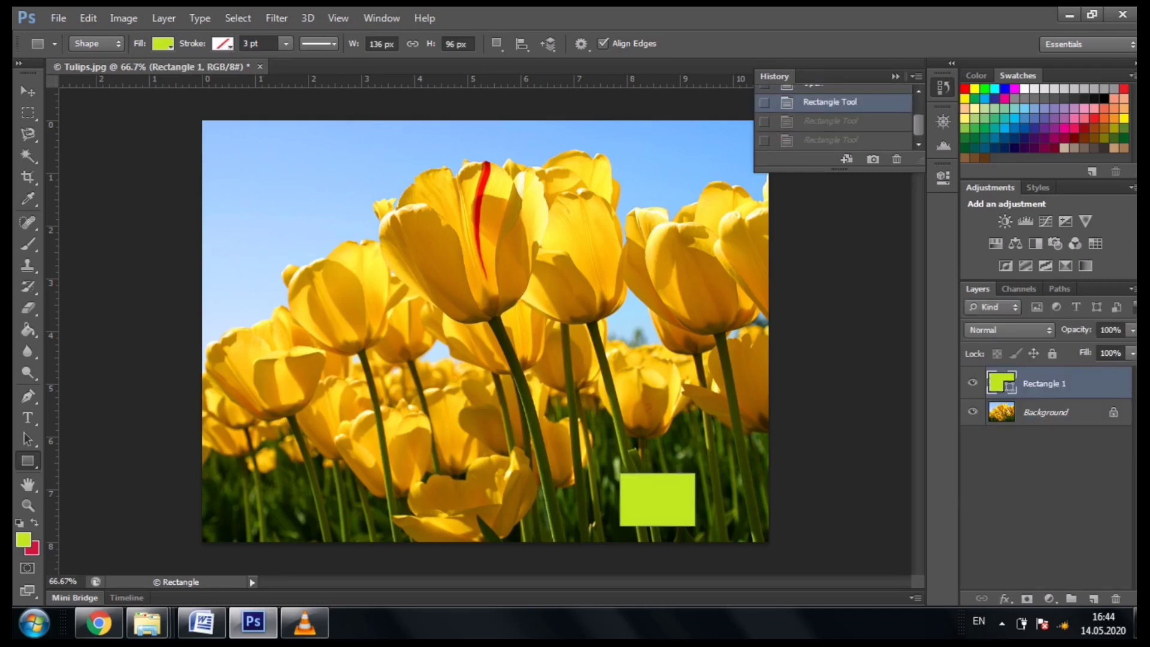
key("ctrl+shift+z")
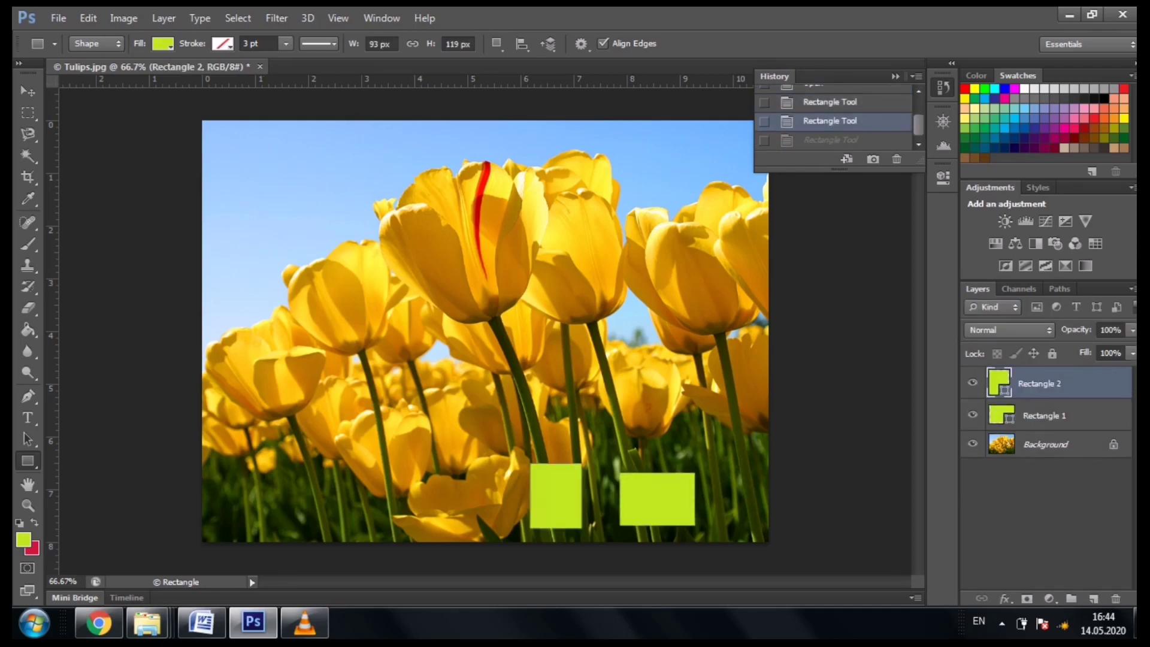
key("ctrl+shift+z")
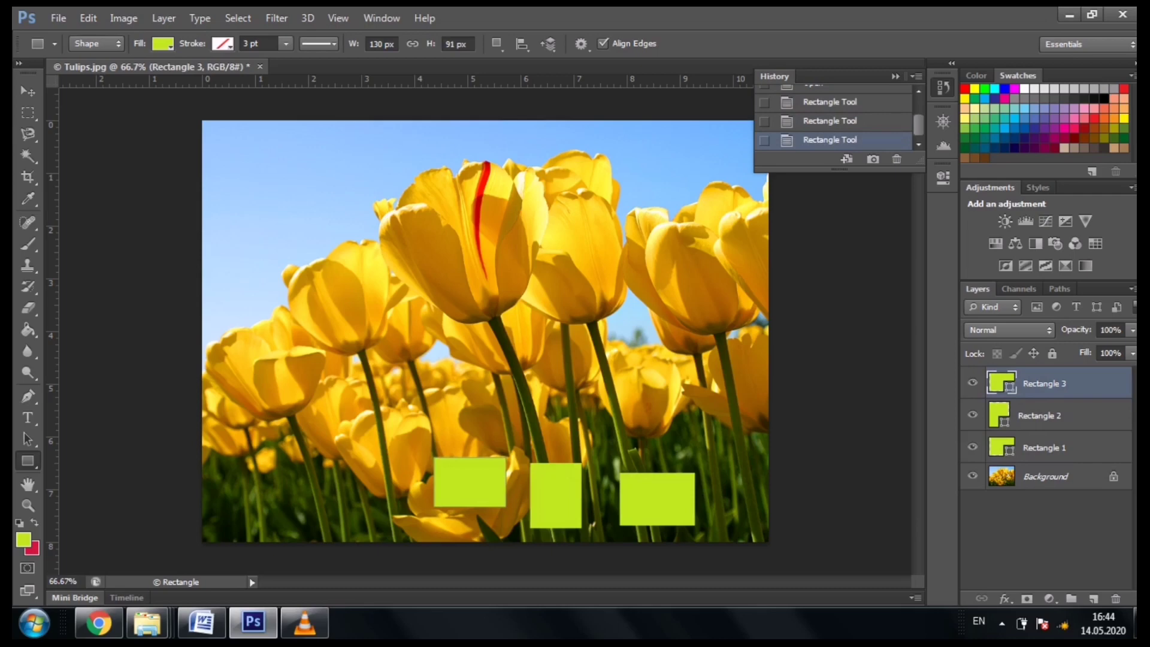
Toggle the history brush source mark, revert to Open, then jump back to the three-rectangle state
scroll(832, 120, "up", 1)
scroll(833, 120, "down", 1)
left_click(764, 140)
left_click(764, 140)
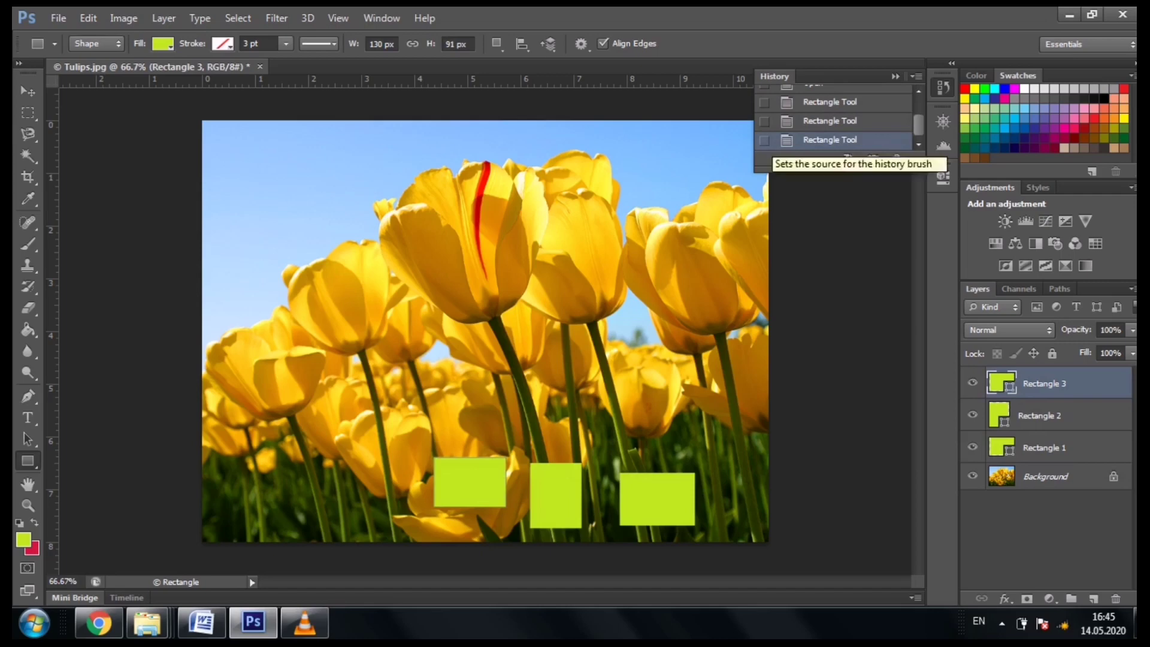
scroll(838, 120, "up", 2)
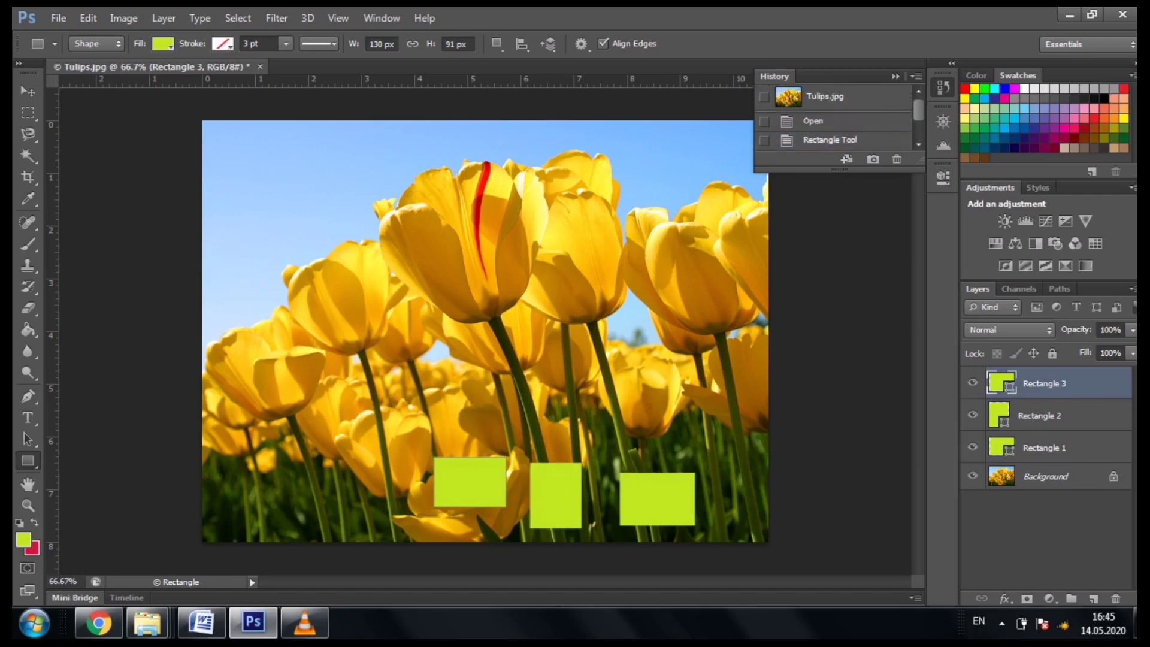
left_click(813, 121)
scroll(839, 120, "down", 1)
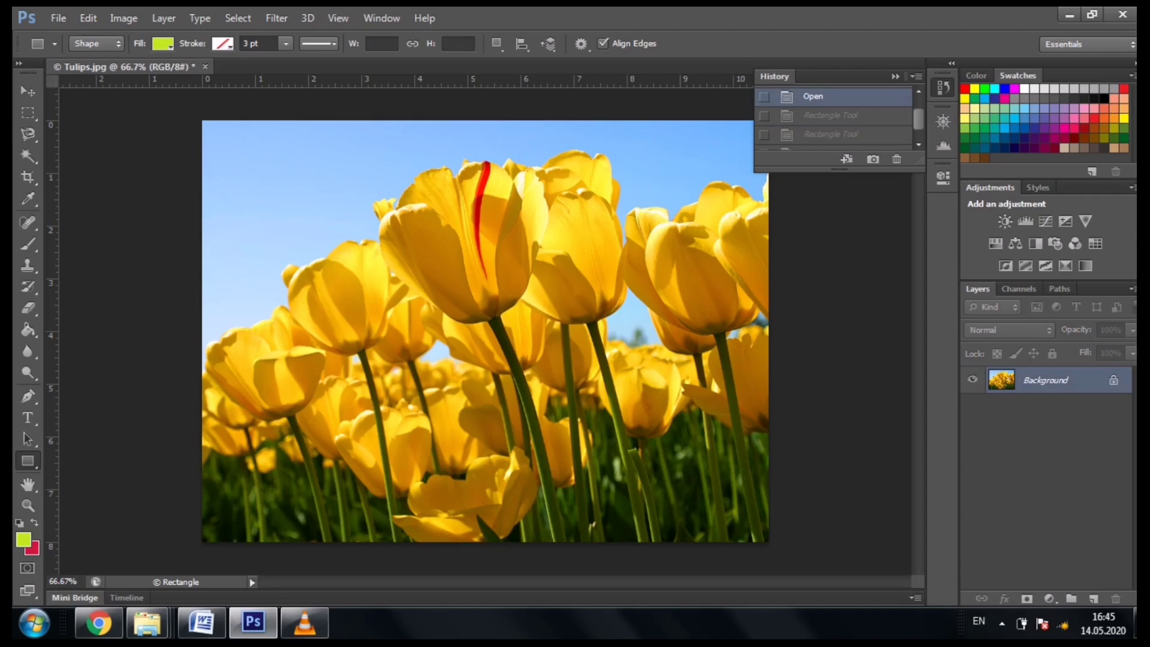
scroll(833, 116, "down", 1)
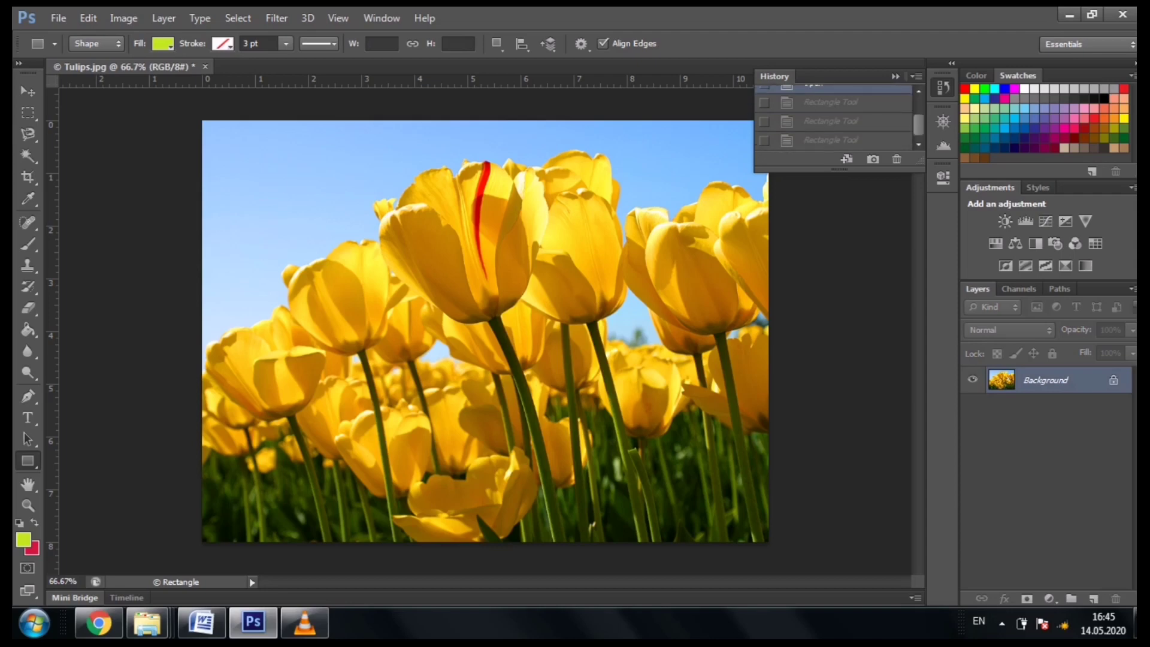
left_click(830, 139)
Revert to Open once more and redo all three rectangles with Ctrl+Shift+Z
scroll(835, 119, "up", 2)
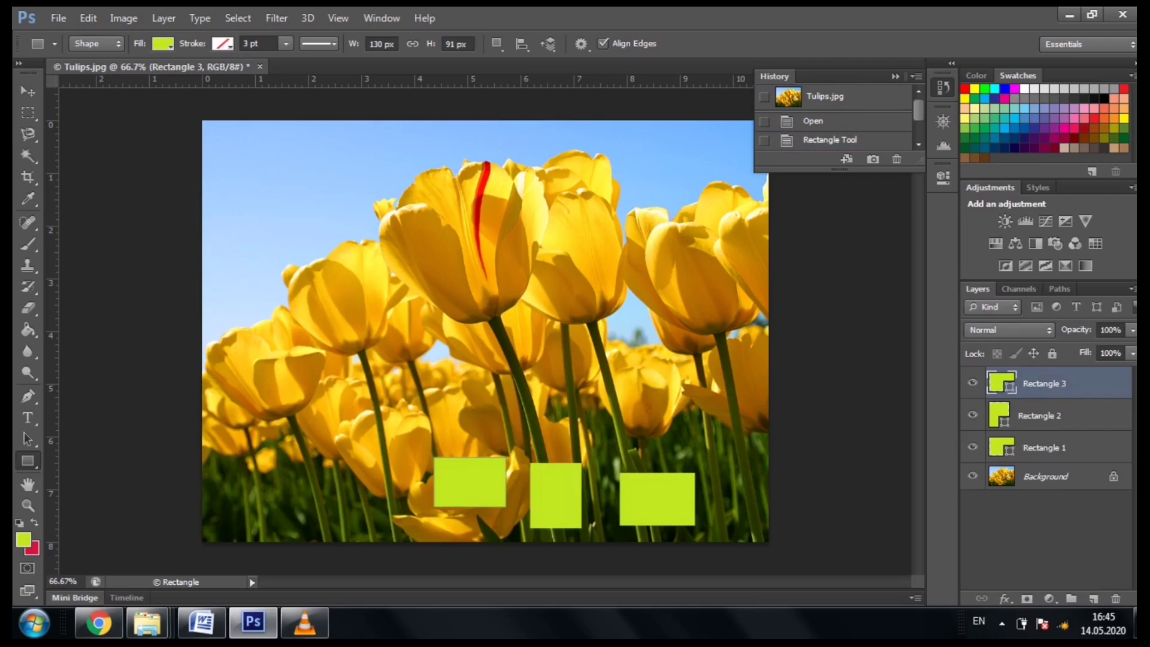
left_click(833, 120)
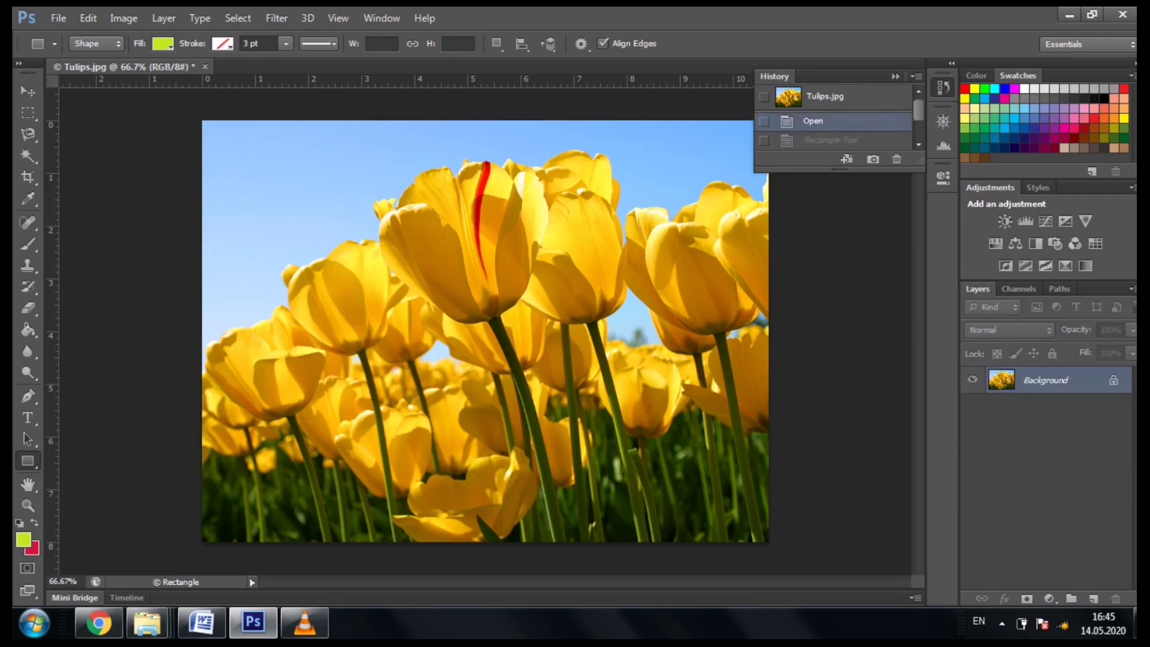
key("ctrl+shift+z")
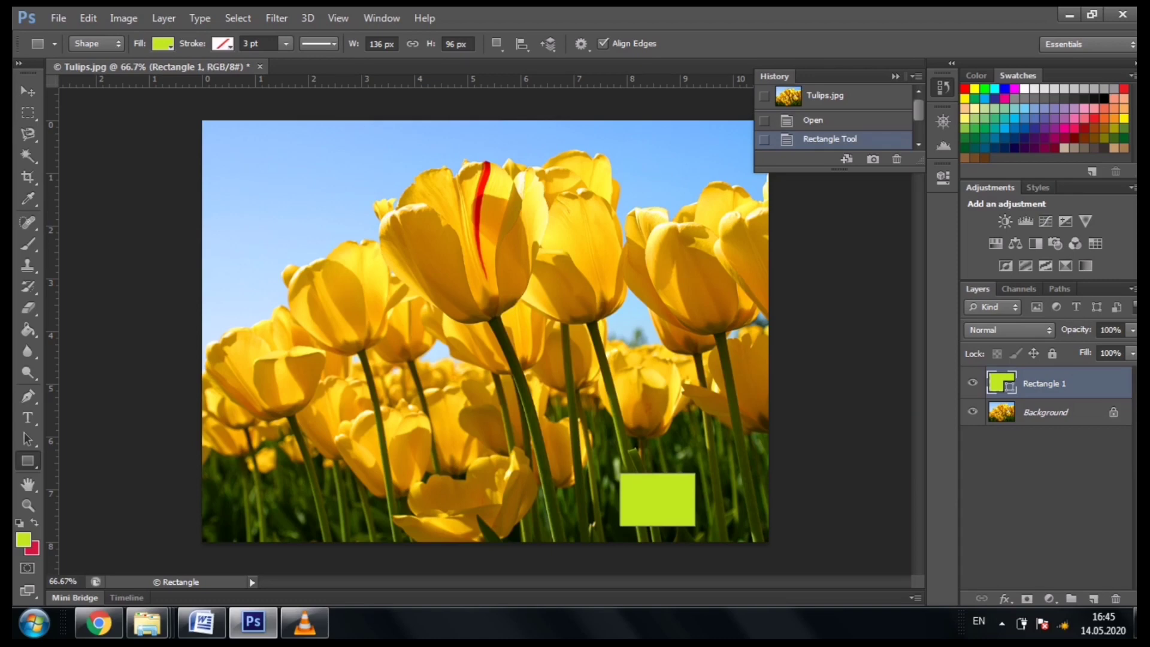
scroll(836, 120, "down", 1)
key("ctrl+shift+z")
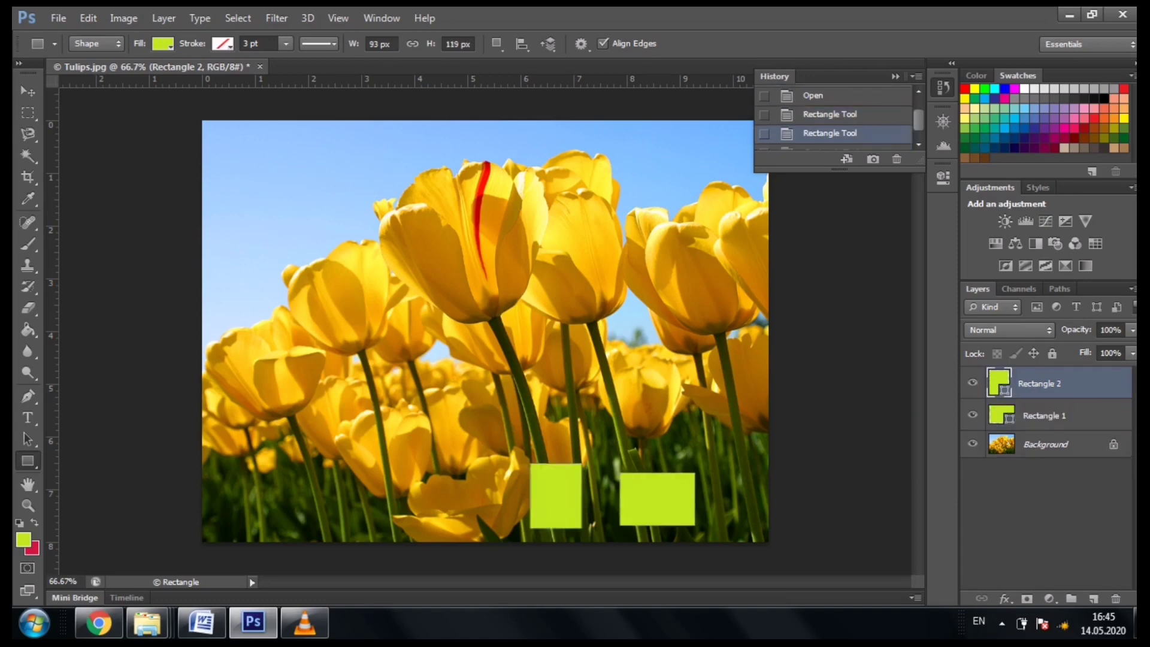
key("ctrl+shift+z")
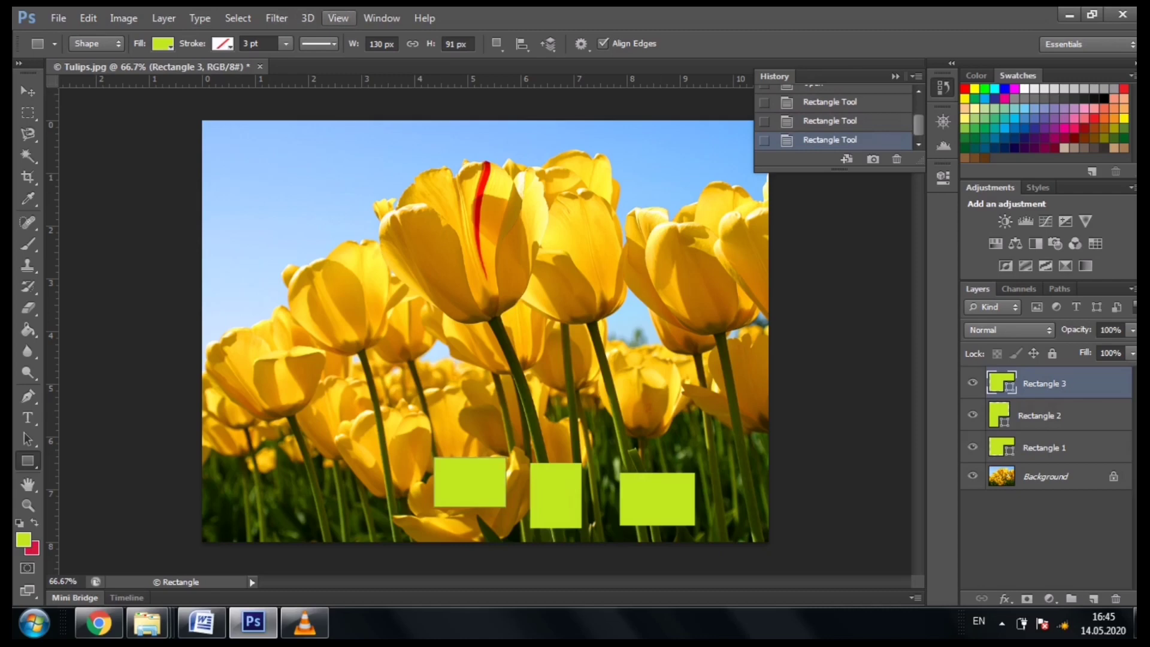
Look over the View menu's Rulers entry, then close the menu and the History list
left_click(337, 18)
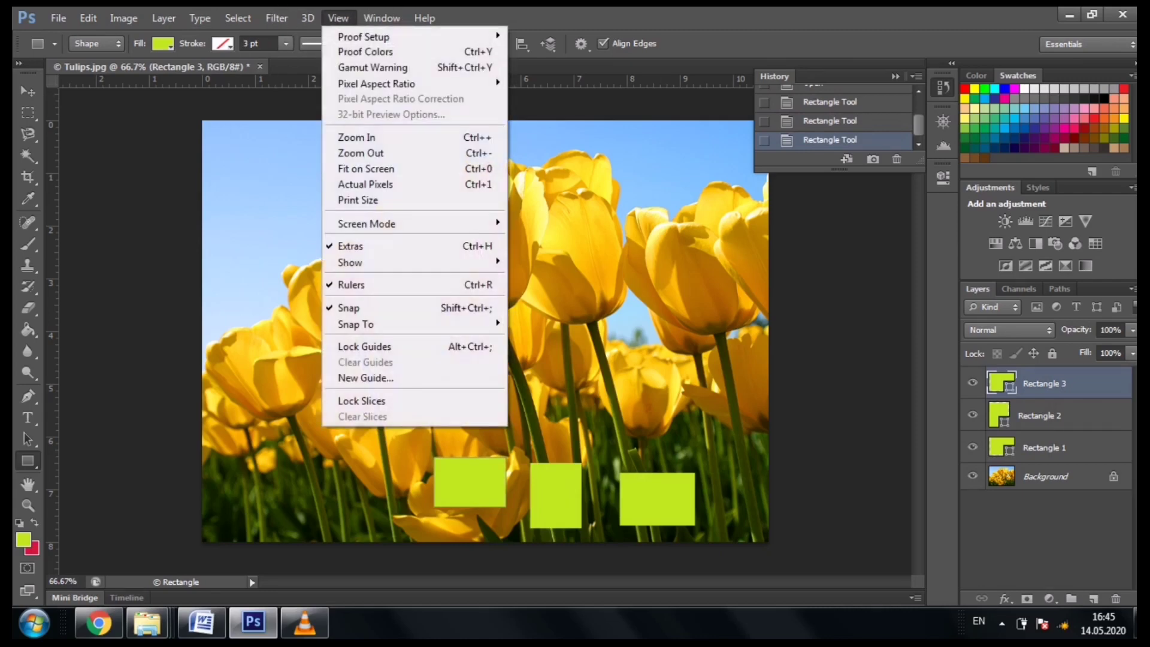
left_click(337, 18)
left_click(239, 119)
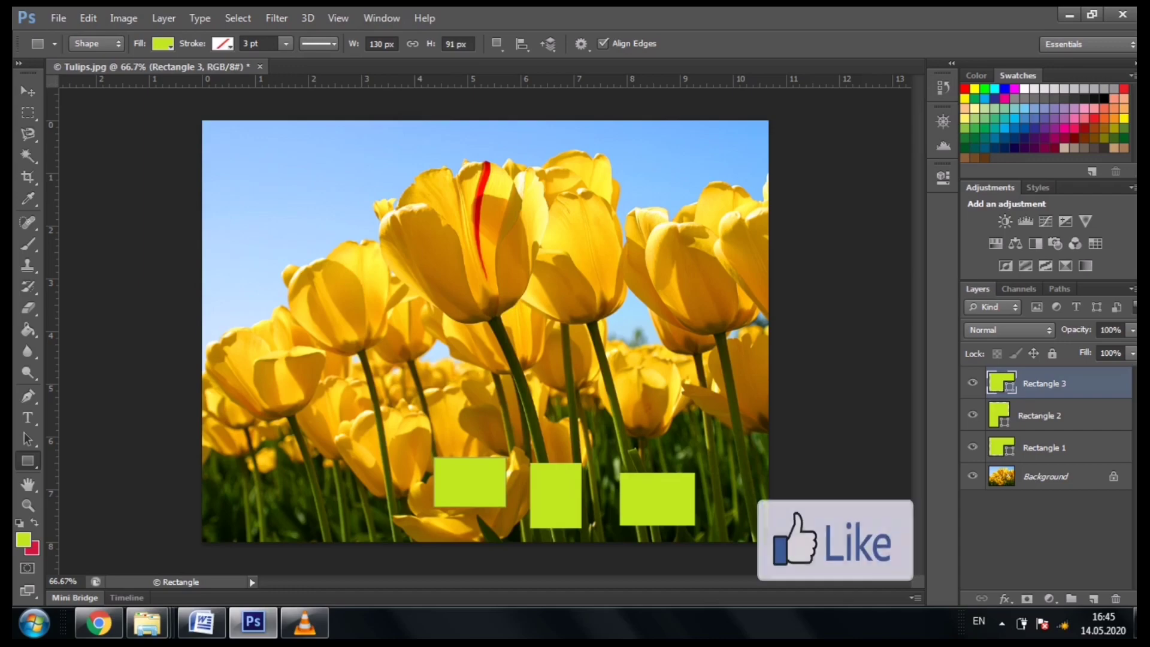
right_click(418, 81)
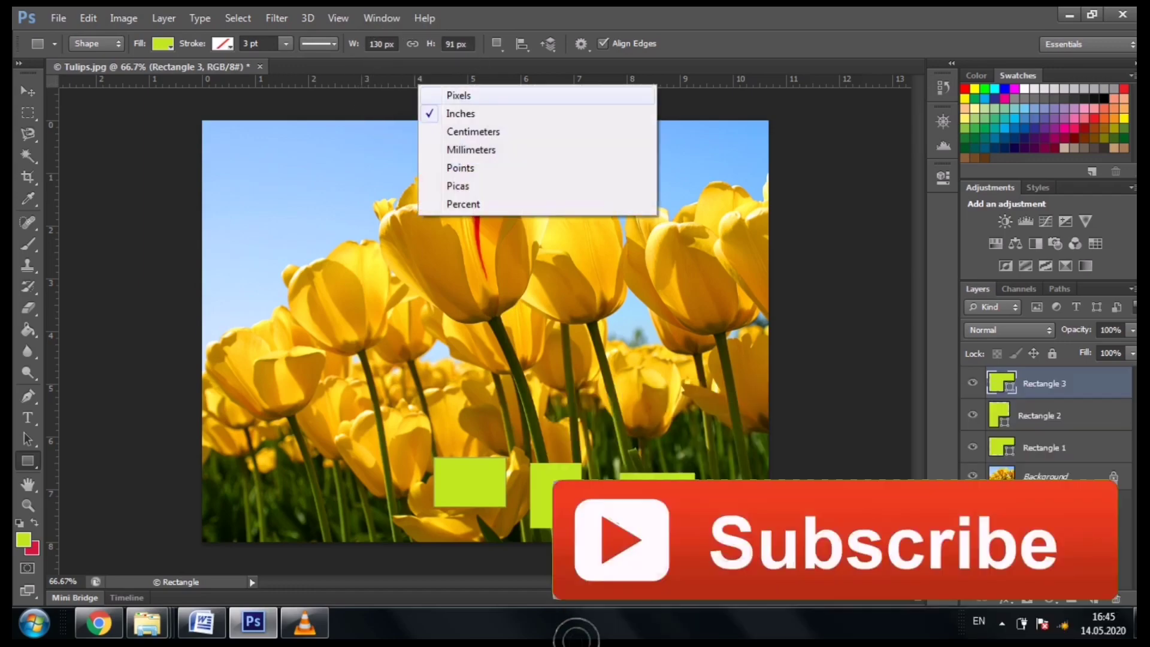
key("Escape")
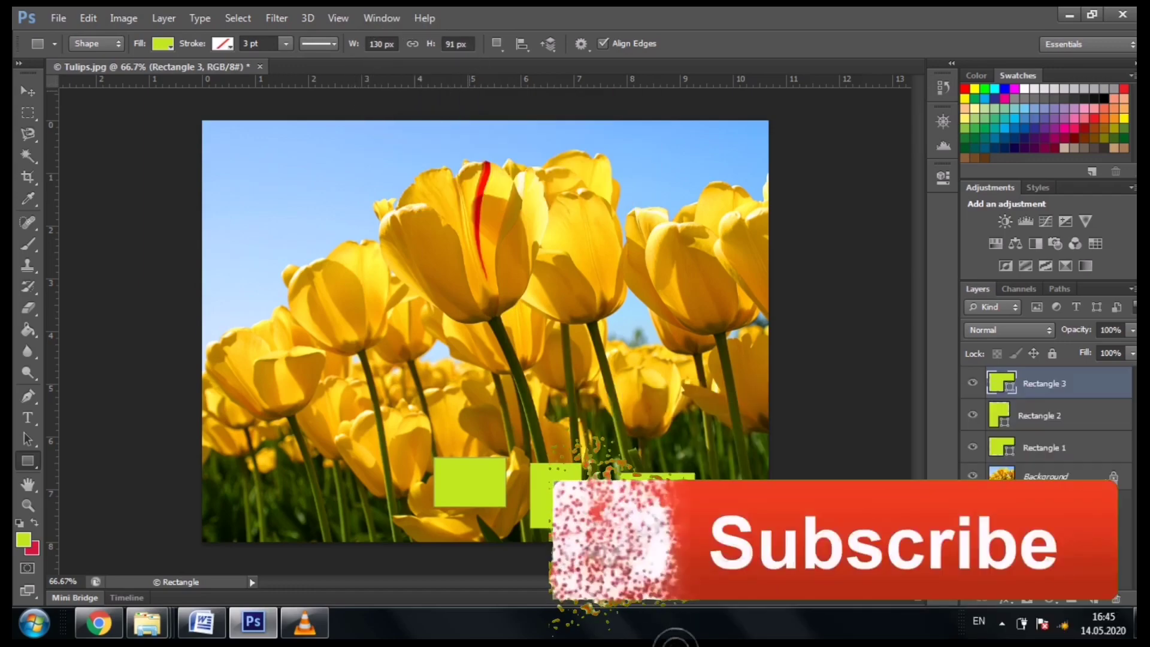
right_click(473, 80)
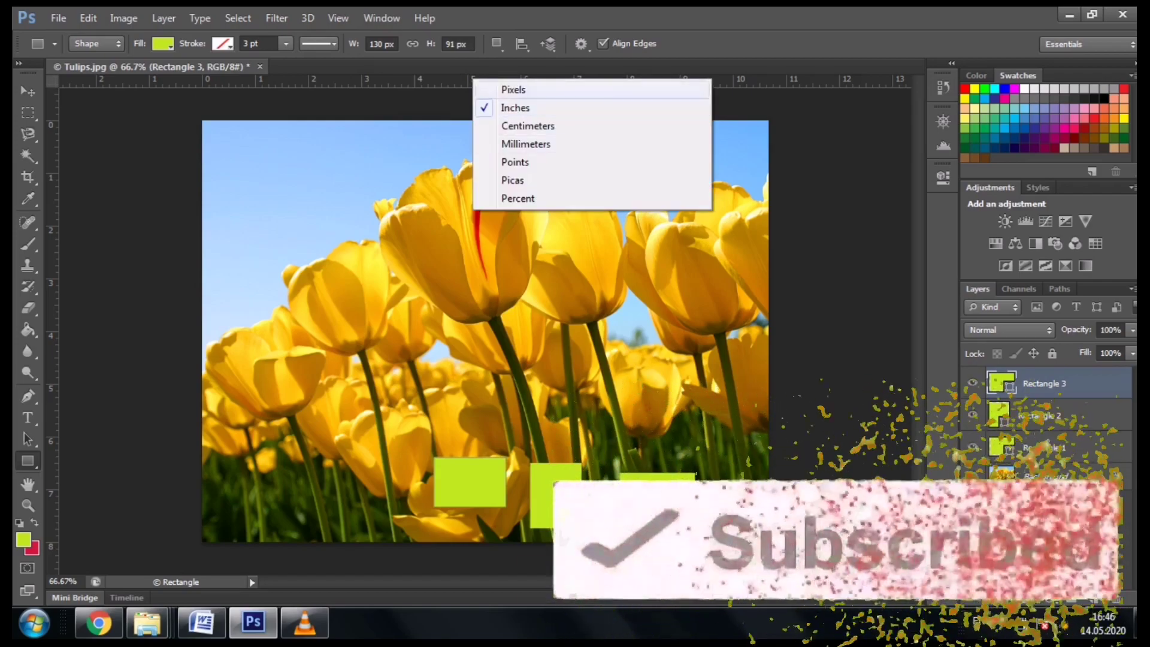
left_click(513, 89)
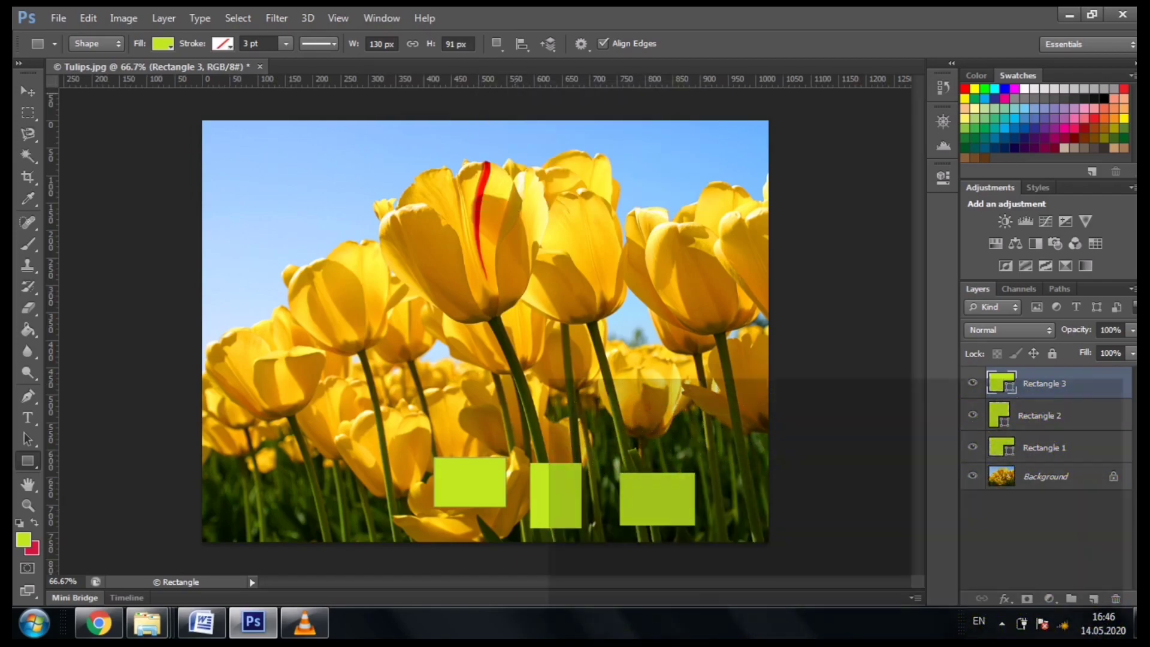
right_click(513, 84)
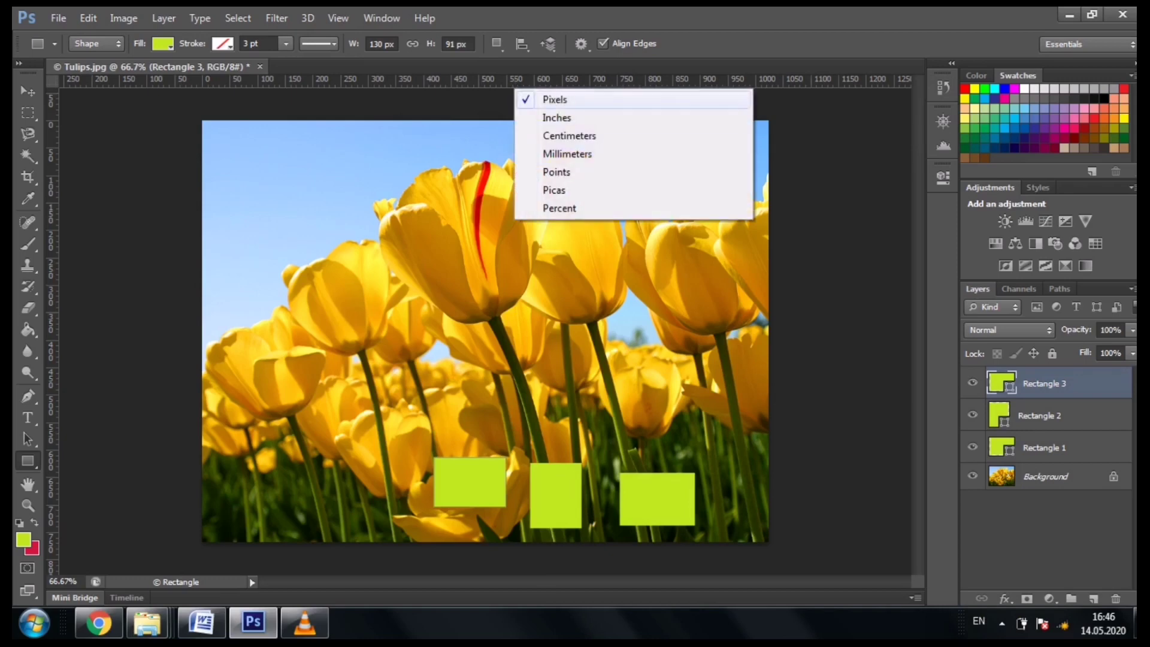
left_click(539, 114)
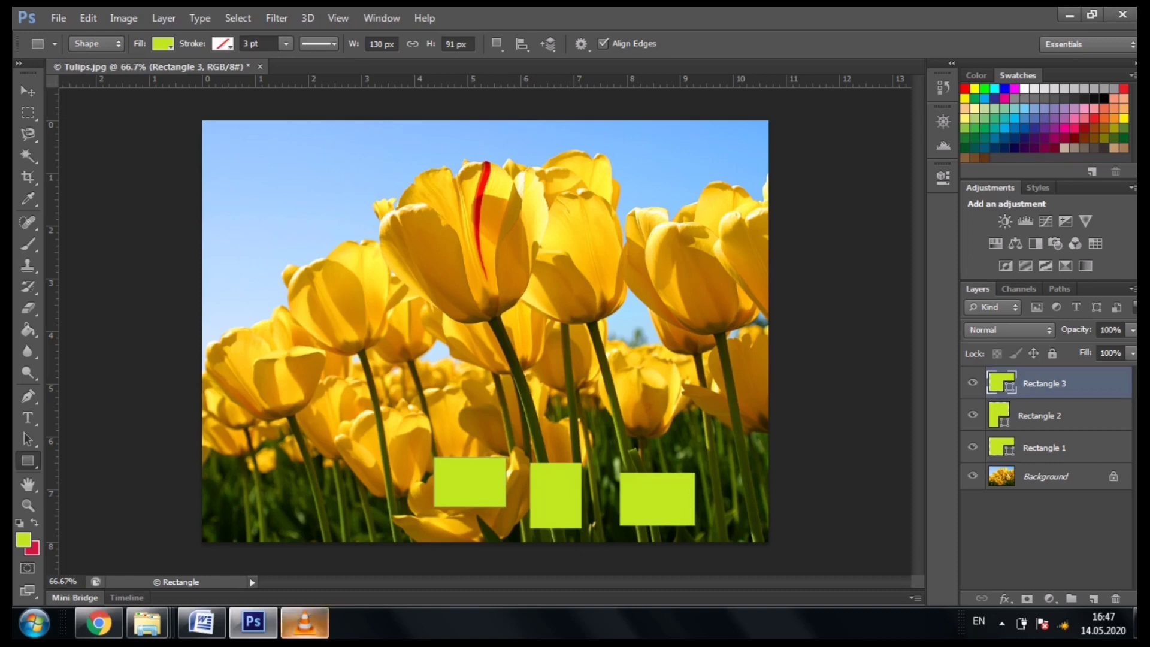
Right-click the VLC taskbar button to show its recent items and window actions
right_click(304, 623)
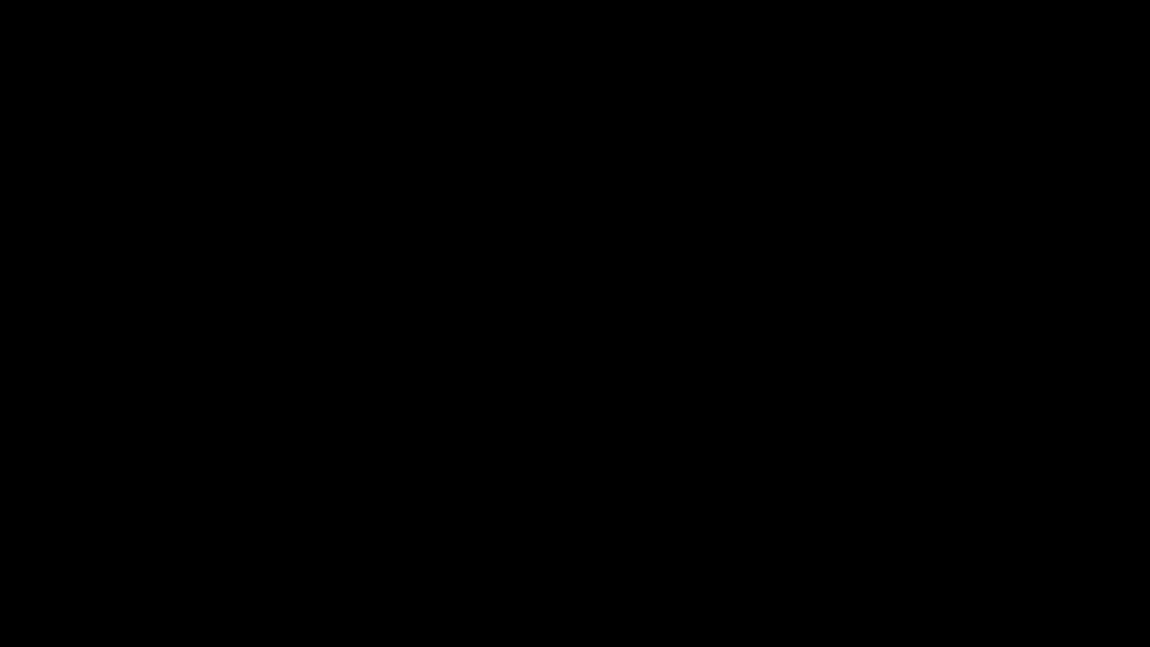